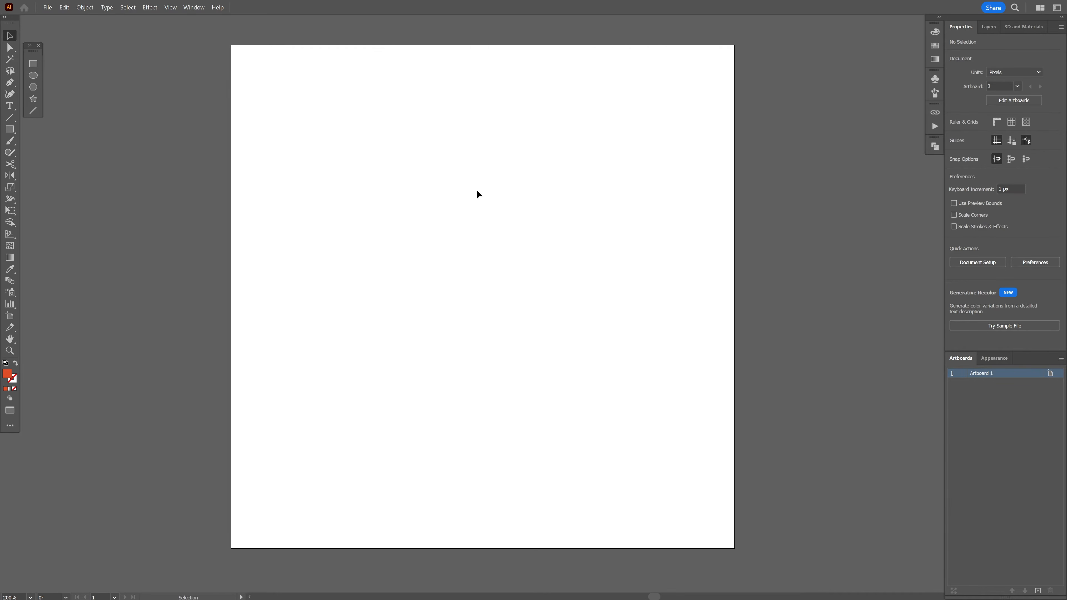
Set the fill colour to black with no stroke
{"action": "left_click", "coordinate": [939, 44]}
{"action": "left_click", "coordinate": [835, 58]}
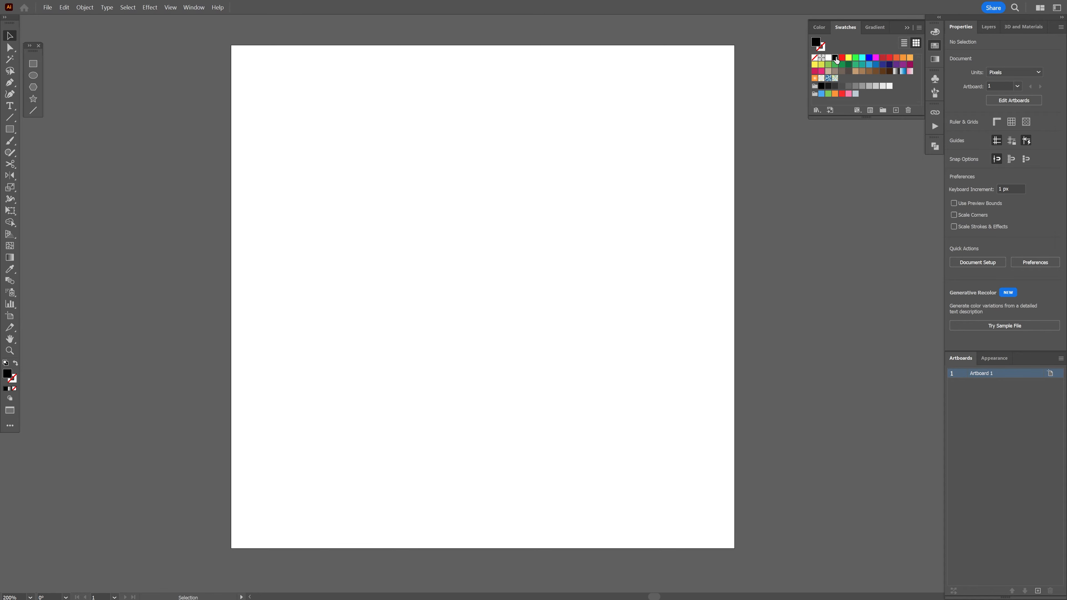
{"action": "left_click", "coordinate": [908, 28]}
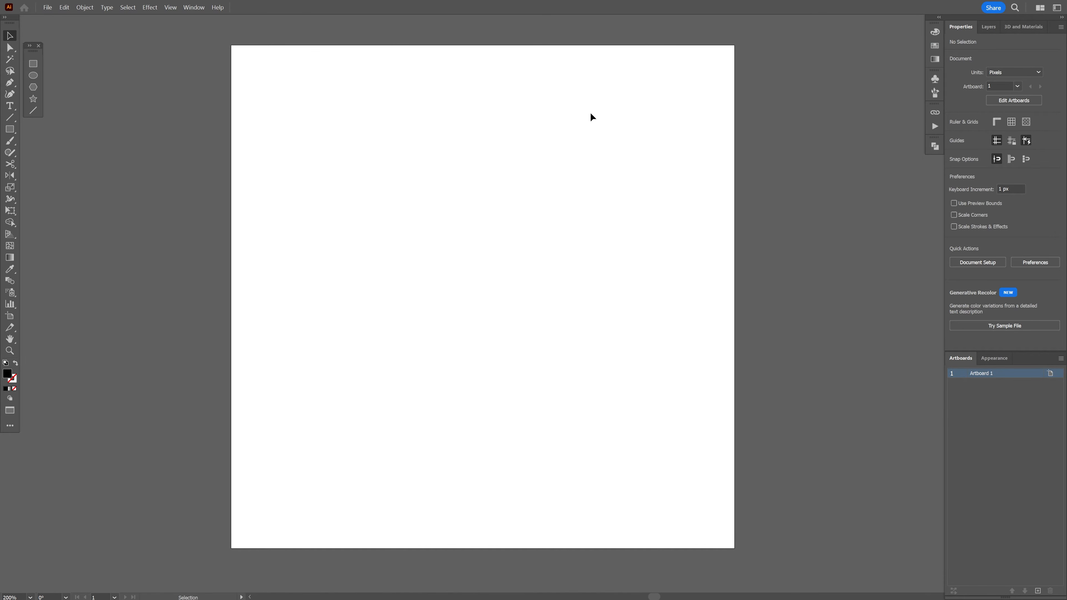
{"action": "left_click", "coordinate": [15, 382]}
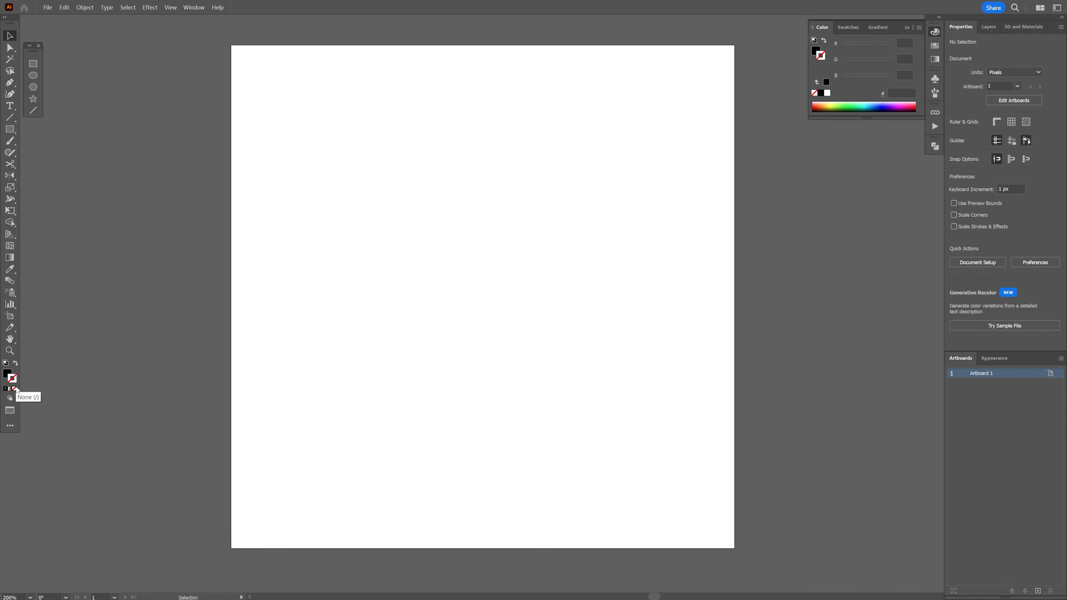
{"action": "left_click", "coordinate": [7, 372]}
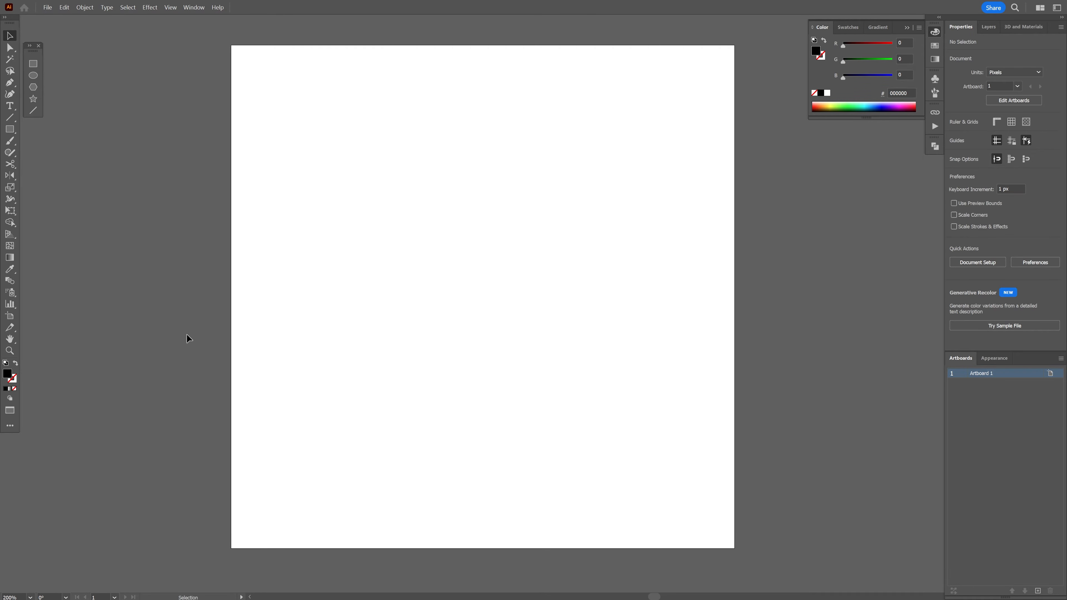
Draw a black square about 64 px wide in the upper part of the artboard
{"action": "left_click", "coordinate": [37, 67]}
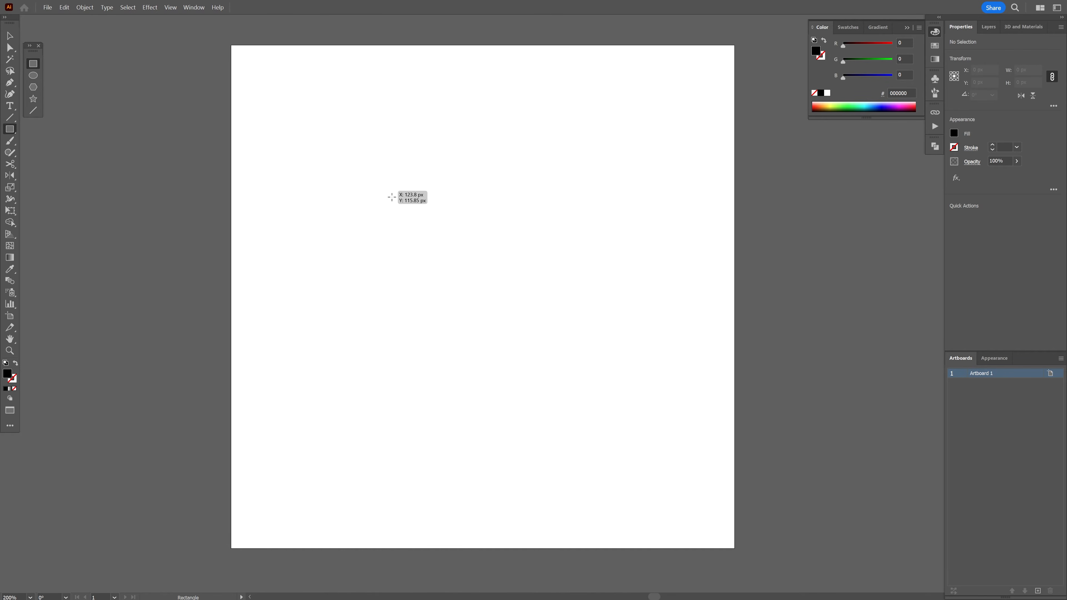
{"action": "left_click_drag", "start_coordinate": [386, 191], "coordinate": [407, 173]}
{"action": "key", "text": "v"}
{"action": "key", "text": "space"}
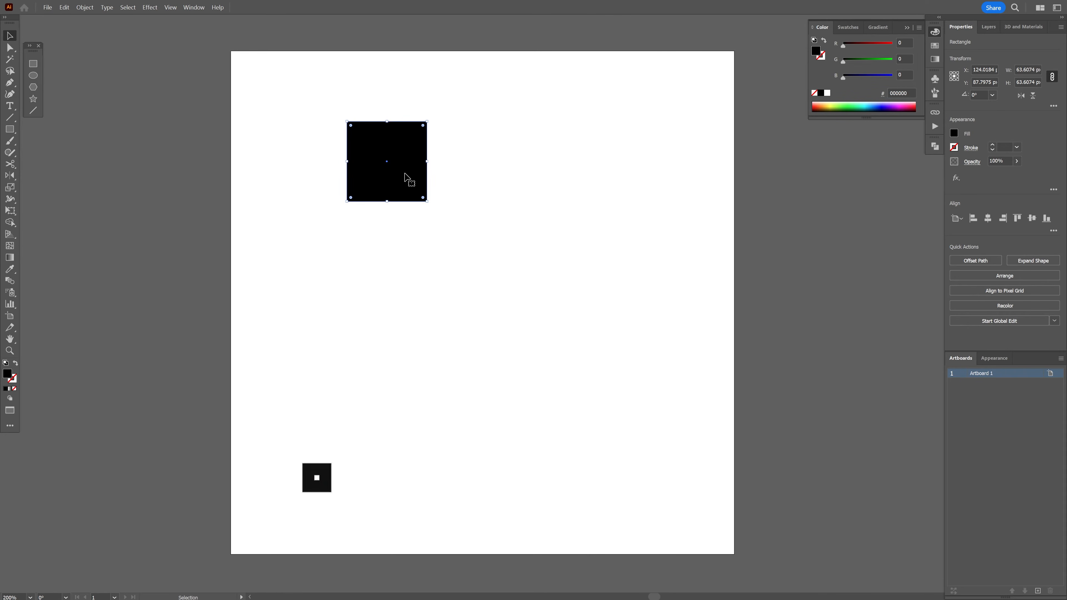
Duplicate the square edge to edge to form a row along the top and a column of five squares beneath the first one
{"action": "left_click_drag", "start_coordinate": [407, 175], "coordinate": [559, 190]}
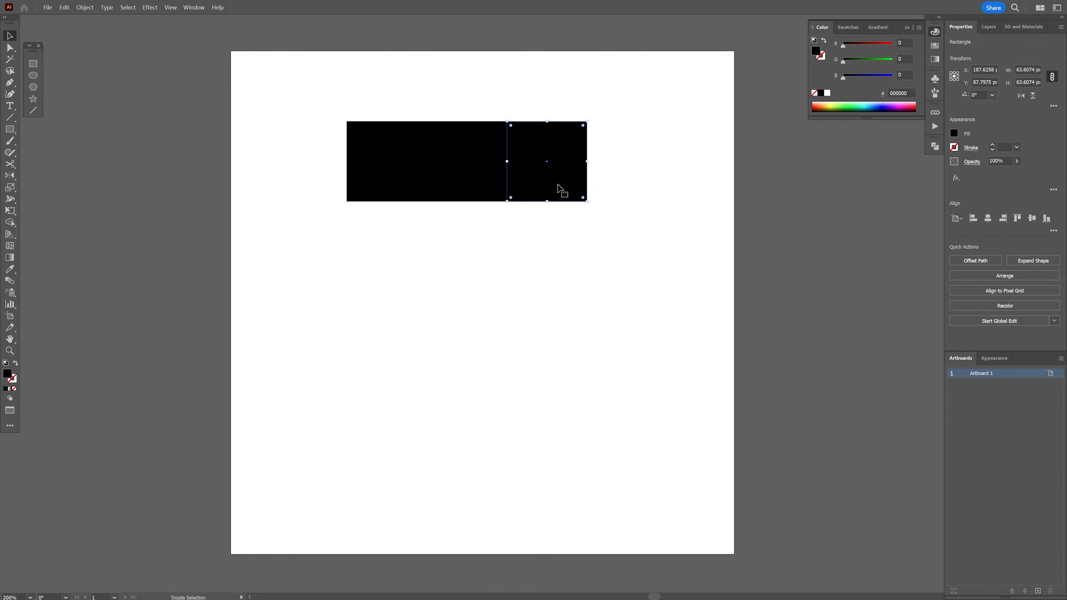
{"action": "left_click_drag", "start_coordinate": [362, 172], "coordinate": [415, 392]}
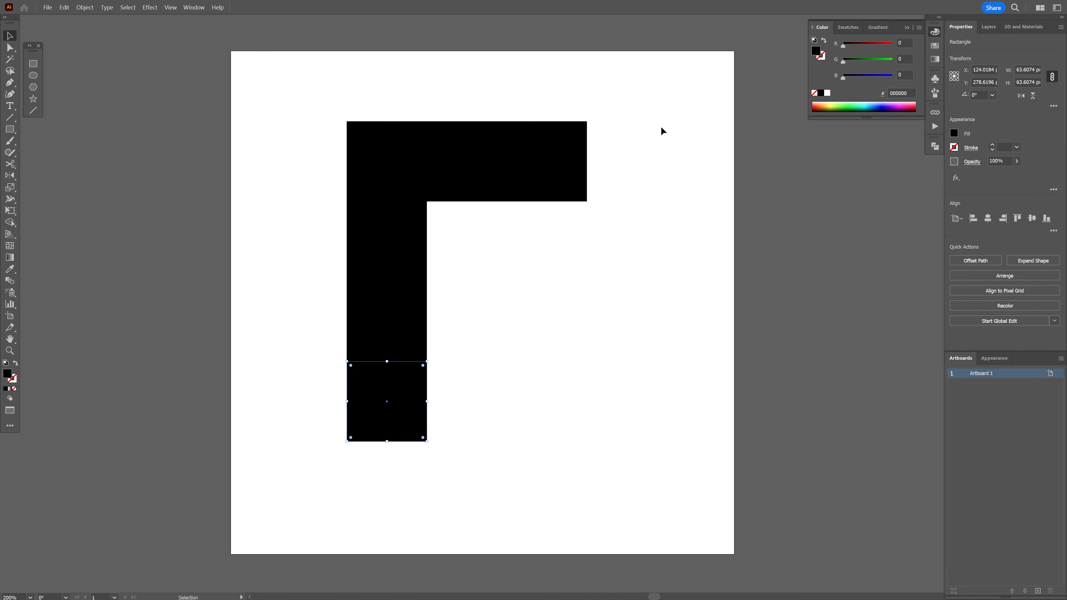
{"action": "left_click_drag", "start_coordinate": [358, 171], "coordinate": [393, 470]}
Complete a block letter G with duplicated squares: a four-square top row, a matching bottom row and two squares along each inner arm
{"action": "left_click_drag", "start_coordinate": [533, 152], "coordinate": [617, 151]}
{"action": "left_click_drag", "start_coordinate": [618, 150], "coordinate": [614, 151]}
{"action": "left_click_drag", "start_coordinate": [277, 380], "coordinate": [343, 455]}
{"action": "left_click_drag", "start_coordinate": [344, 455], "coordinate": [584, 455]}
{"action": "left_click_drag", "start_coordinate": [508, 80], "coordinate": [596, 311]}
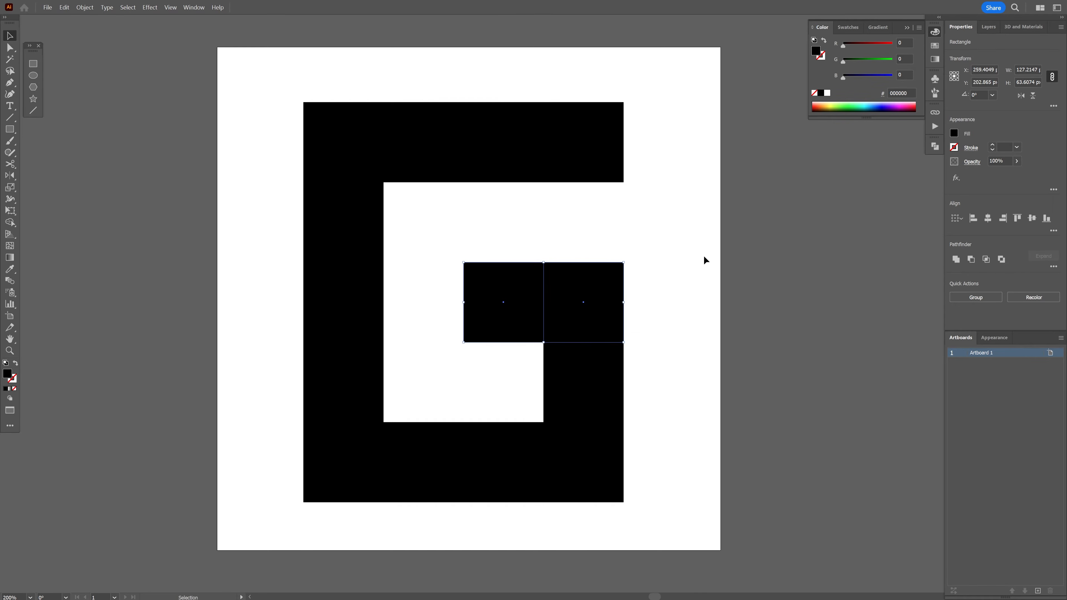
{"action": "left_click", "coordinate": [705, 260]}
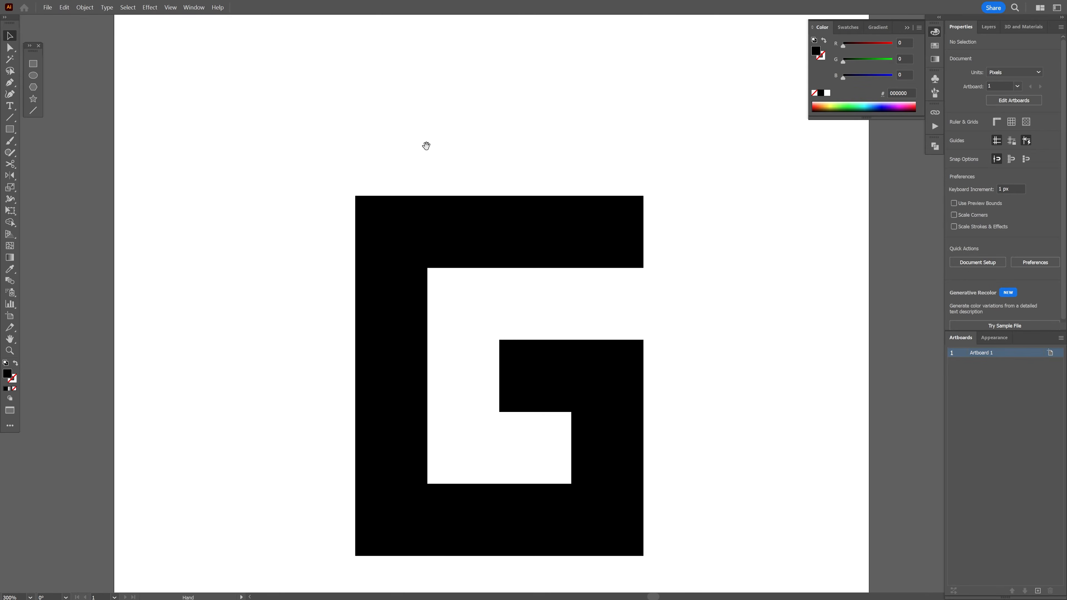
Duplicate the four squares of the G's top row into the empty space above the letter
{"action": "left_click_drag", "start_coordinate": [426, 145], "coordinate": [370, 169]}
{"action": "left_click_drag", "start_coordinate": [686, 252], "coordinate": [612, 114]}
{"action": "left_click_drag", "start_coordinate": [498, 100], "coordinate": [493, 173]}
{"action": "key", "text": "ctrl+equal"}
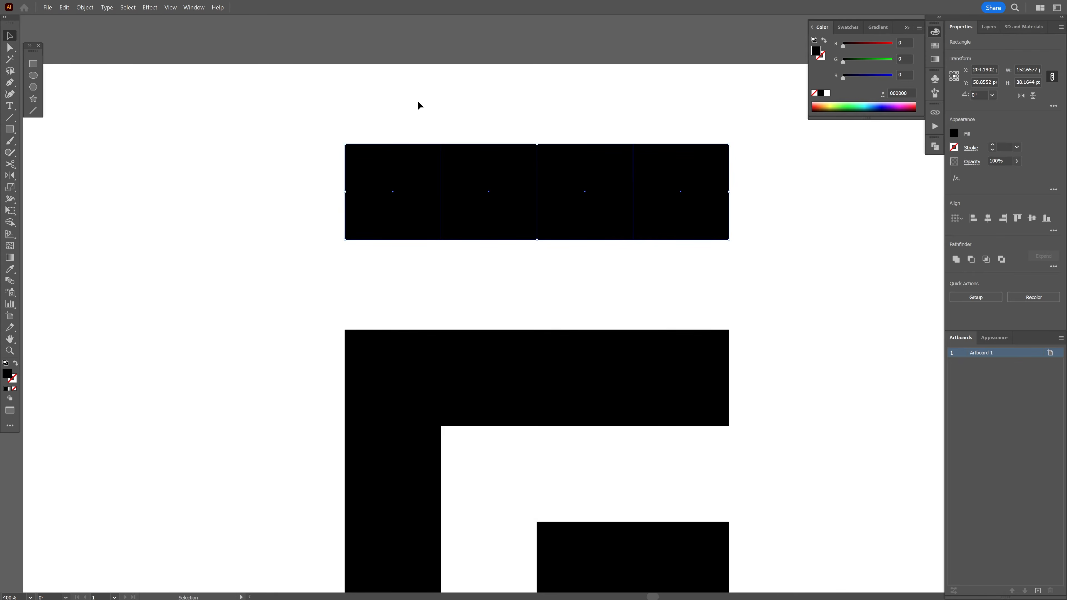
Round all corners of the first and second squares in the upper row fully, turning them into circles
{"action": "left_click", "coordinate": [414, 155]}
{"action": "key", "text": "a"}
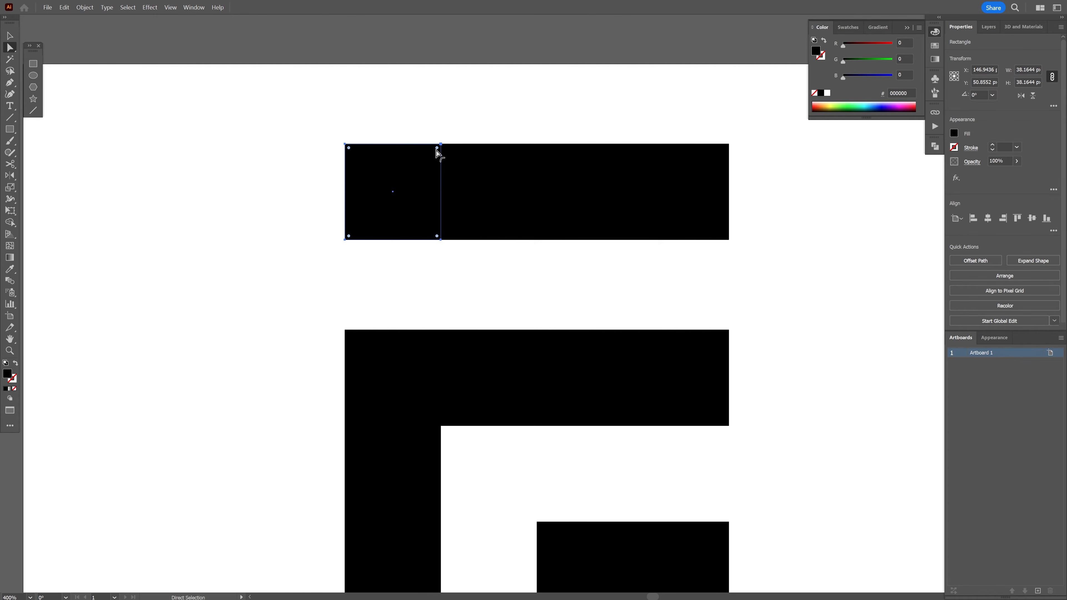
{"action": "left_click_drag", "start_coordinate": [437, 148], "coordinate": [354, 213]}
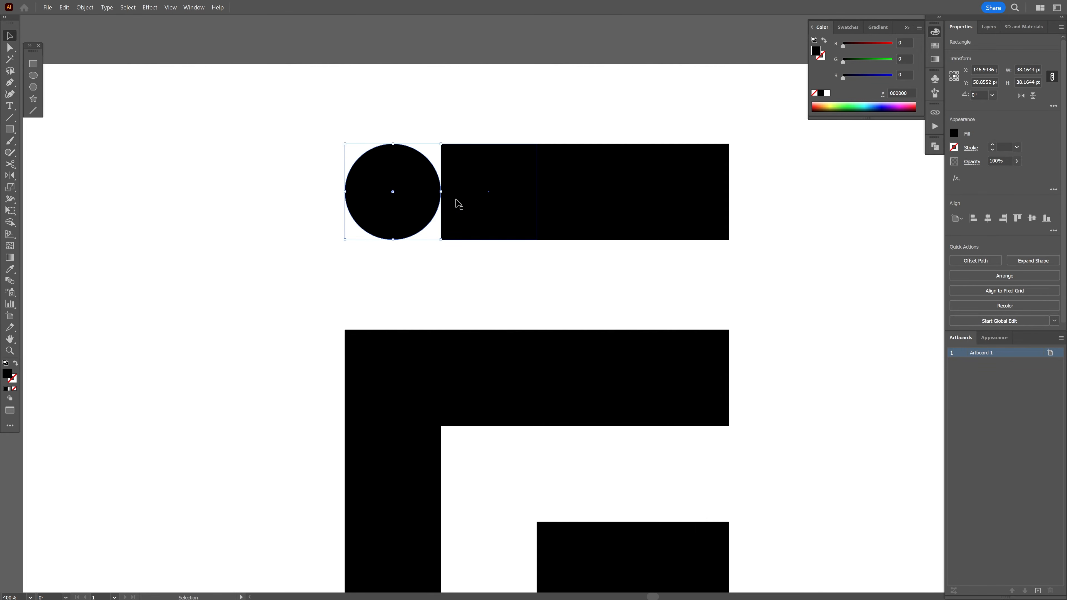
{"action": "left_click", "coordinate": [507, 157]}
{"action": "left_click_drag", "start_coordinate": [488, 154], "coordinate": [432, 247]}
Isolate the second circle and delete its lowest anchor point to leave a semicircle
{"action": "key", "text": "v"}
{"action": "double_click", "coordinate": [487, 220]}
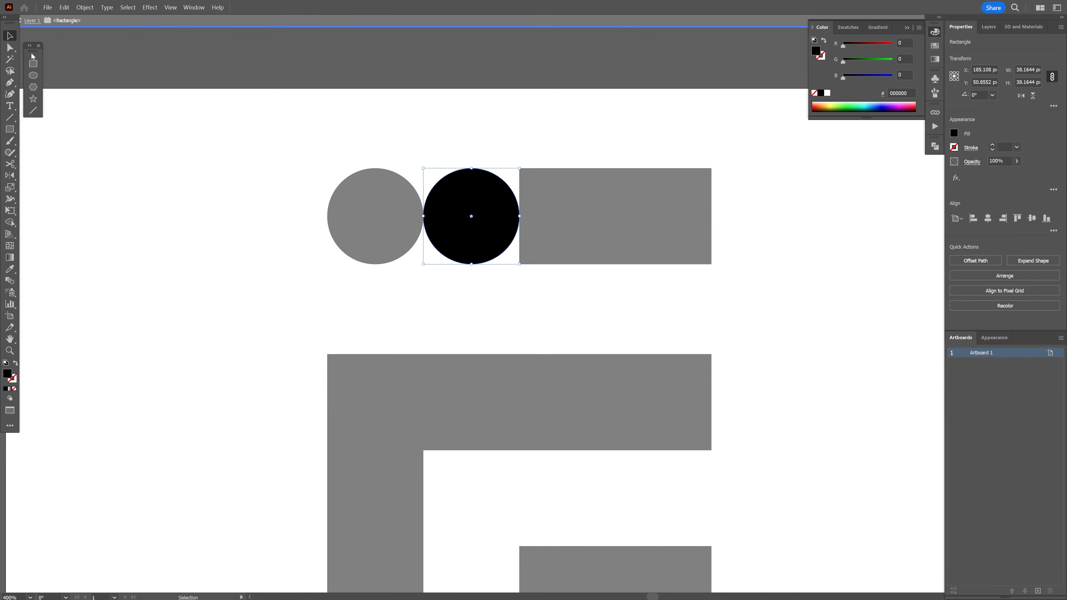
{"action": "key", "text": "a"}
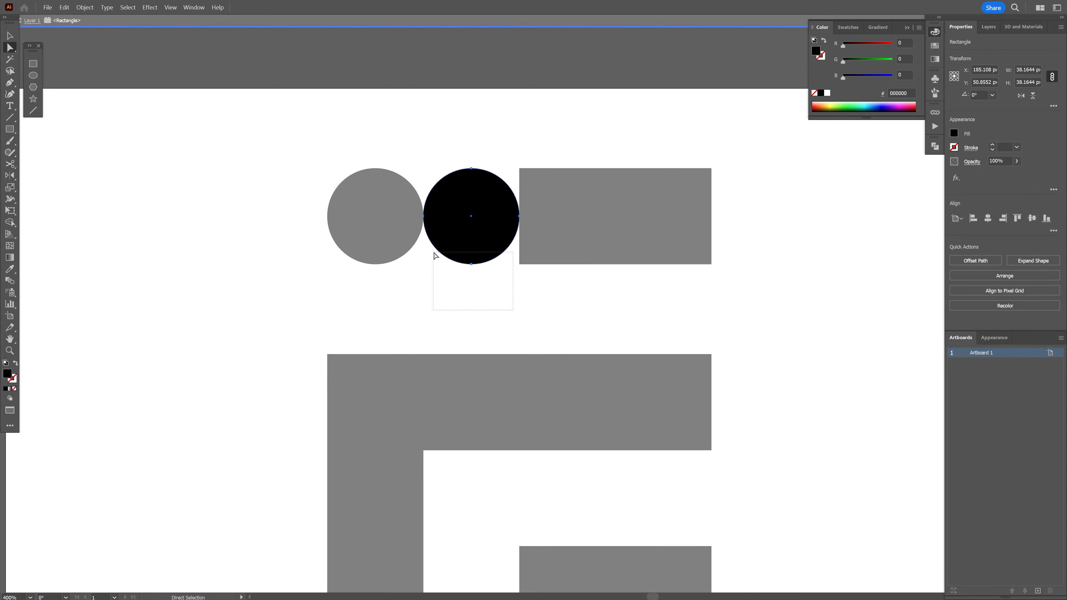
{"action": "left_click_drag", "start_coordinate": [435, 255], "coordinate": [435, 256]}
{"action": "key", "text": "Delete"}
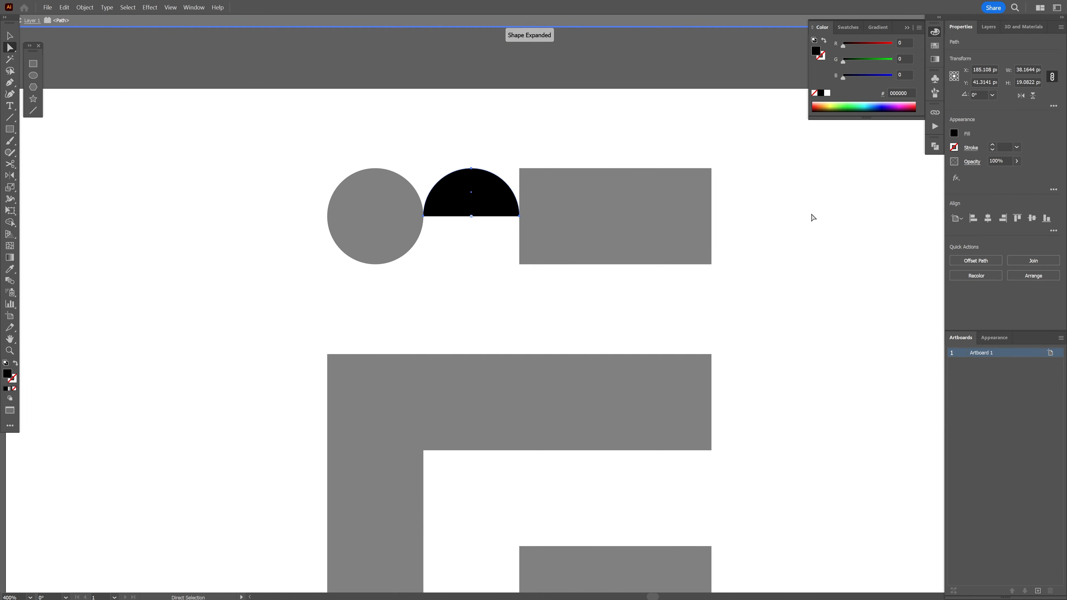
{"action": "key", "text": "v"}
{"action": "double_click", "coordinate": [470, 241]}
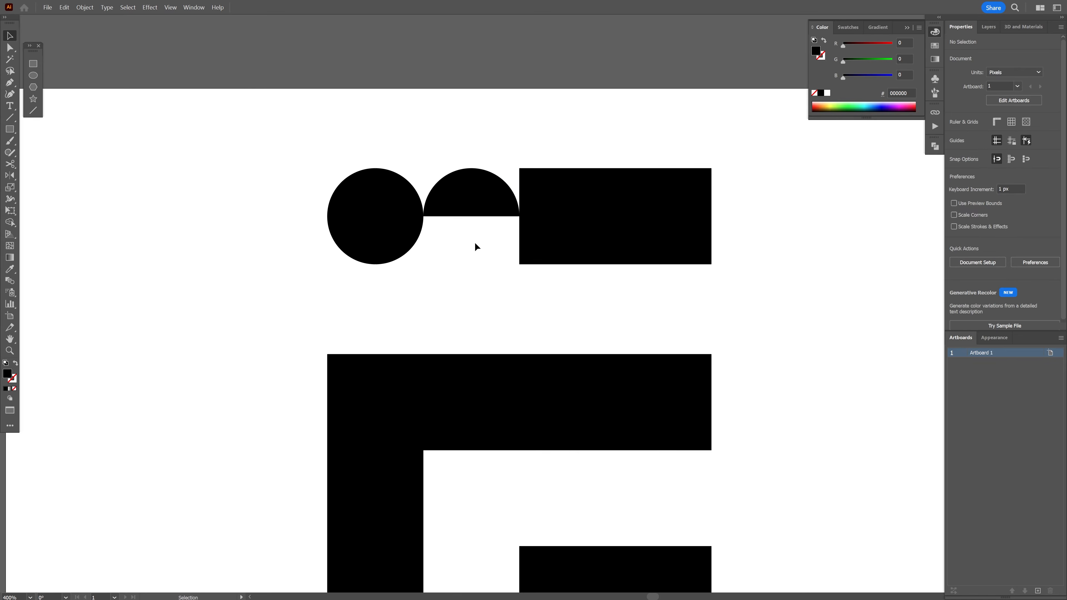
Duplicate the semicircle directly below itself and group the two halves
{"action": "left_click_drag", "start_coordinate": [485, 189], "coordinate": [483, 237]}
{"action": "left_click", "coordinate": [478, 188], "text": "shift"}
{"action": "right_click", "coordinate": [479, 189]}
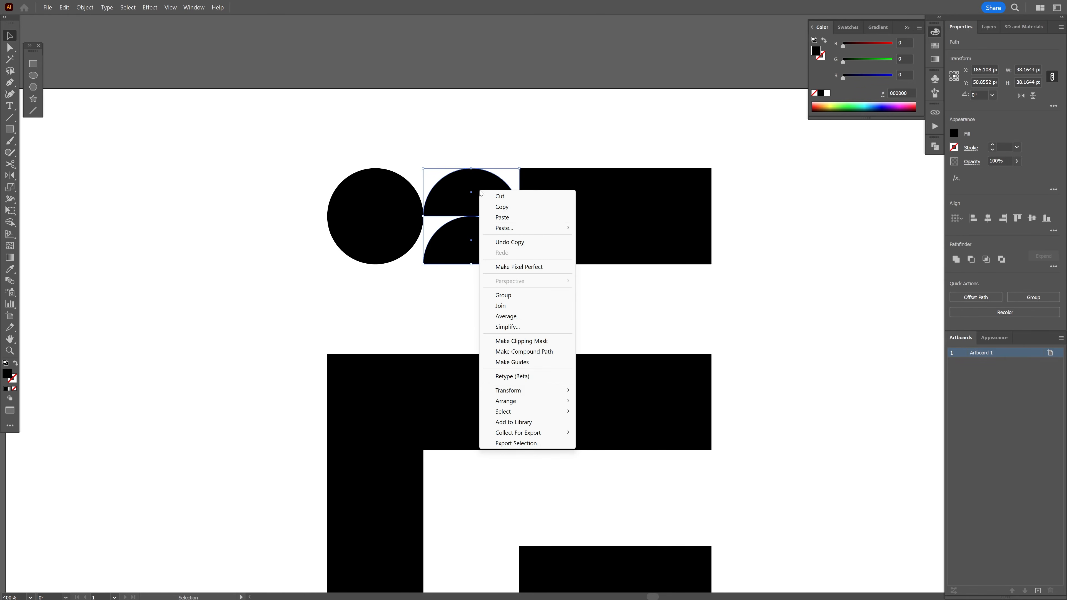
{"action": "left_click", "coordinate": [507, 296]}
{"action": "left_click", "coordinate": [507, 297]}
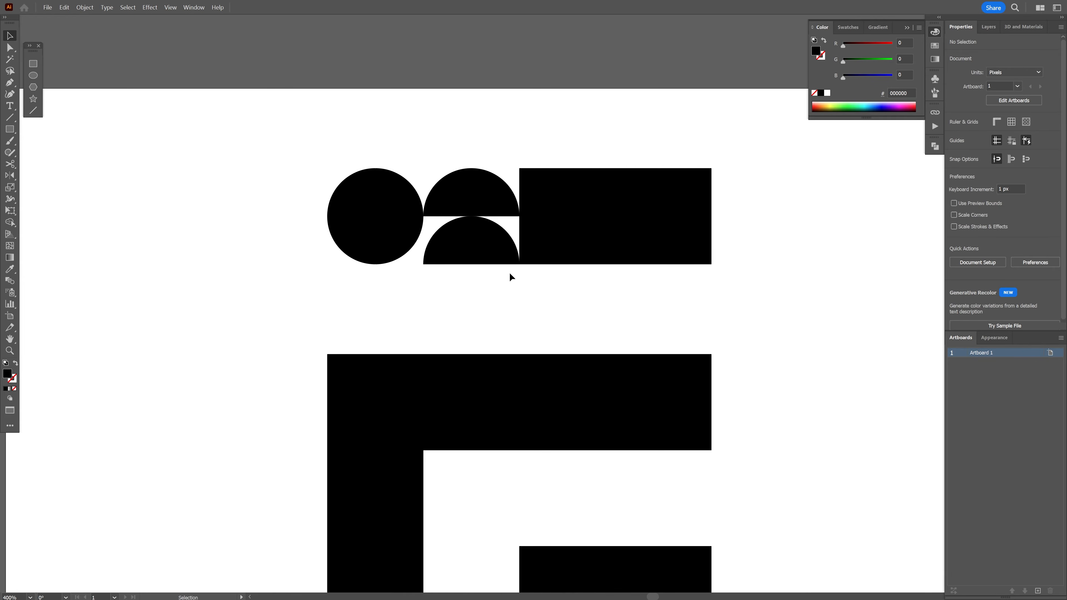
Round only the top-left corner of the third square fully to make a quarter circle
{"action": "key", "text": "a"}
{"action": "left_click", "coordinate": [531, 180]}
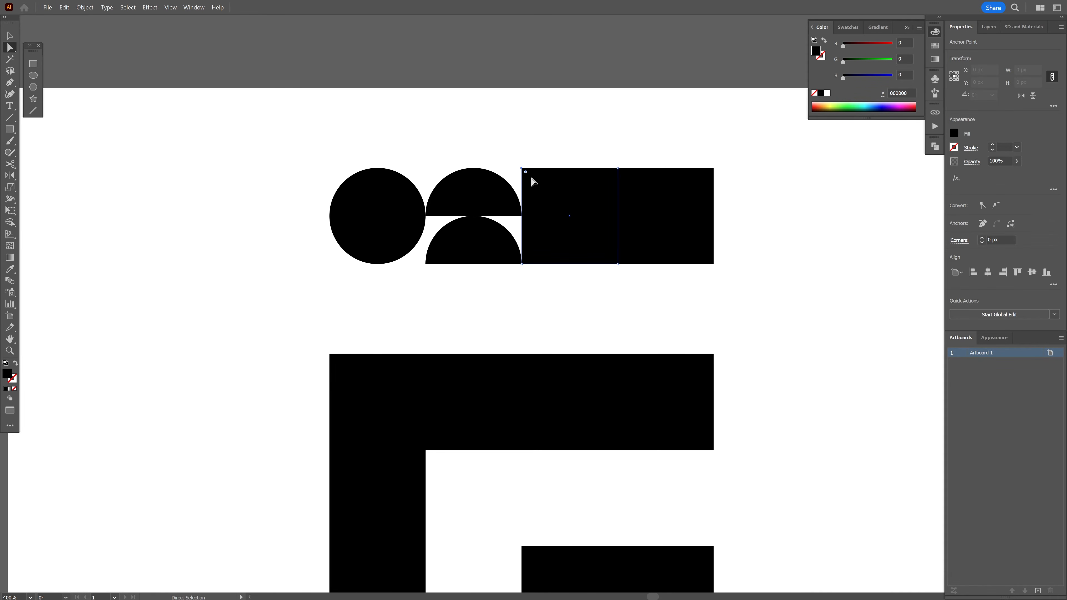
{"action": "left_click_drag", "start_coordinate": [525, 174], "coordinate": [641, 285]}
{"action": "key", "text": "v"}
{"action": "left_click", "coordinate": [706, 287]}
Shift the fourth square slightly away from the row, duplicate the quarter circle beyond it and rotate the copy to 270°
{"action": "key", "text": "space"}
{"action": "mouse_move", "coordinate": [588, 229]}
{"action": "left_mouse_down"}
{"action": "mouse_move", "coordinate": [611, 234]}
{"action": "mouse_move", "coordinate": [576, 228]}
{"action": "left_mouse_up"}
{"action": "key", "text": "space"}
{"action": "left_click_drag", "start_coordinate": [462, 210], "coordinate": [717, 289]}
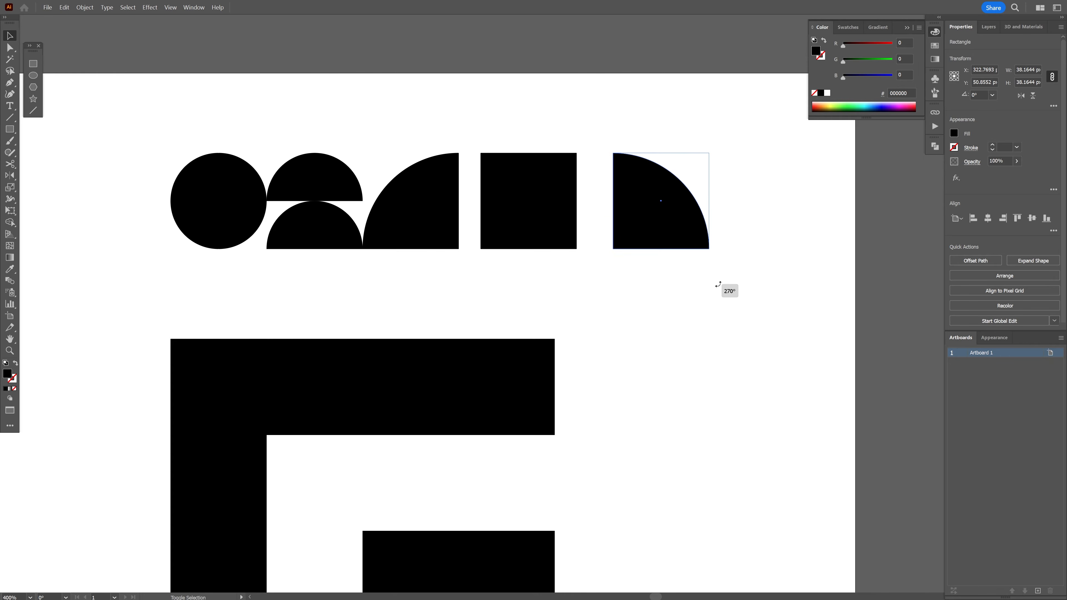
{"action": "left_click", "coordinate": [534, 358]}
{"action": "key", "text": "ctrl+minus"}
{"action": "left_click", "coordinate": [676, 243]}
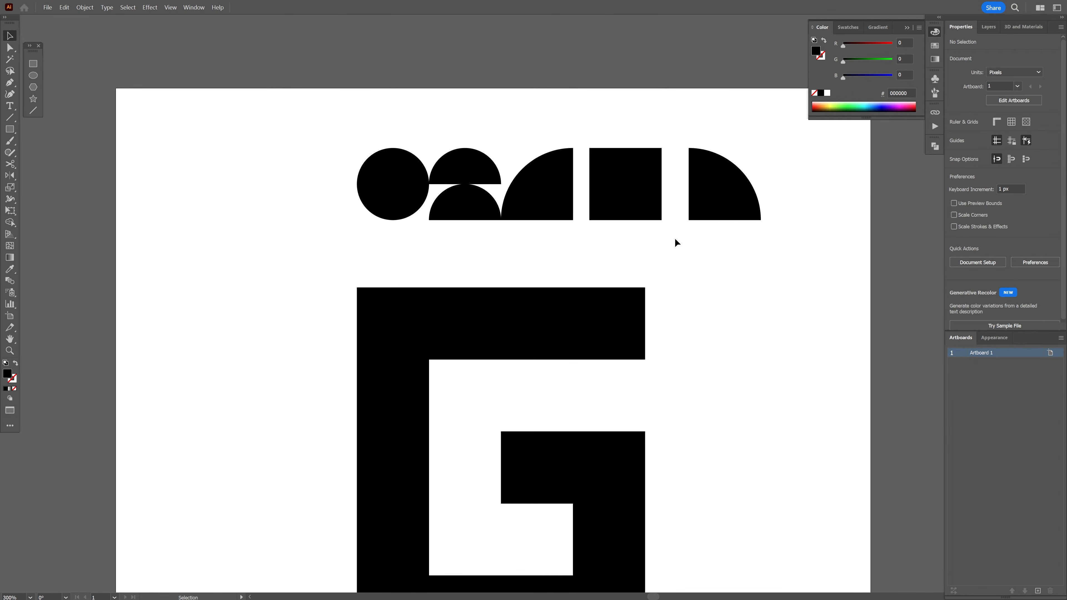
Duplicate the circle to its left, centre a smaller circle on the copy and subtract it to make a ring
{"action": "key", "text": "ctrl+plus"}
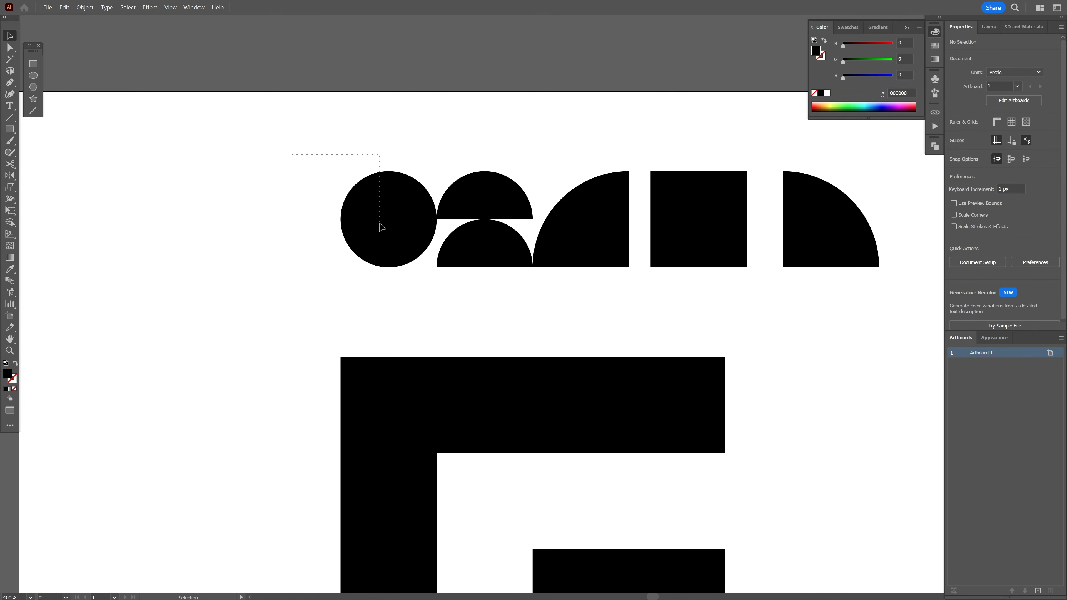
{"action": "left_click_drag", "start_coordinate": [379, 223], "coordinate": [381, 224]}
{"action": "left_click_drag", "start_coordinate": [412, 202], "coordinate": [335, 210]}
{"action": "scroll", "coordinate": [268, 203], "scroll_direction": "up", "scroll_amount": 1}
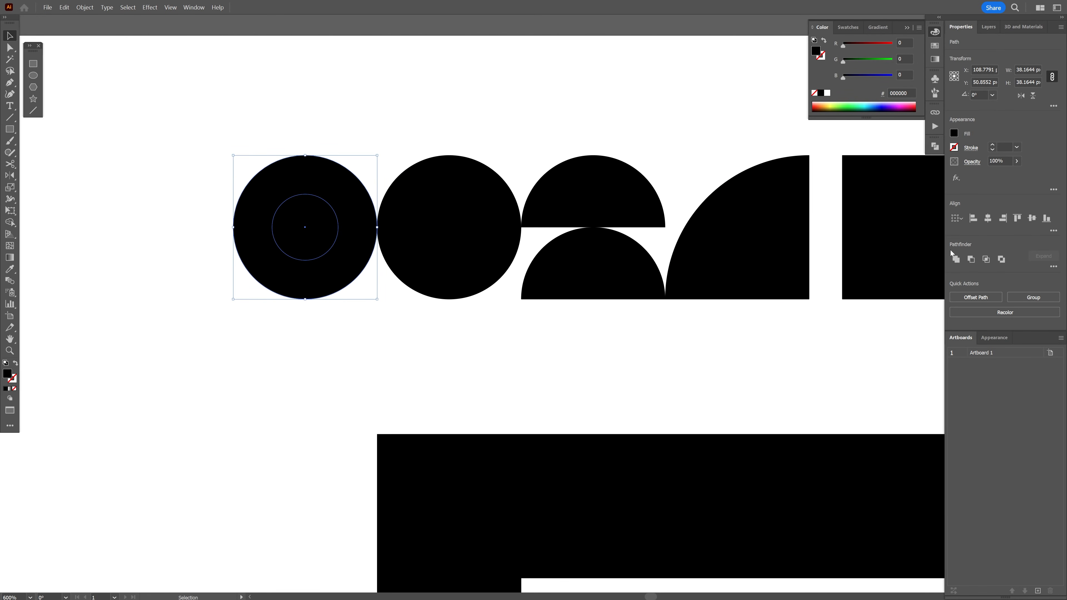
{"action": "left_click", "coordinate": [971, 260]}
Fill the ring with orange, the circle with purple, the semicircles with light blue and the adjoining quarter circle with magenta
{"action": "scroll", "coordinate": [360, 391], "scroll_direction": "up", "scroll_amount": 2}
{"action": "scroll", "coordinate": [359, 391], "scroll_direction": "right", "scroll_amount": 2}
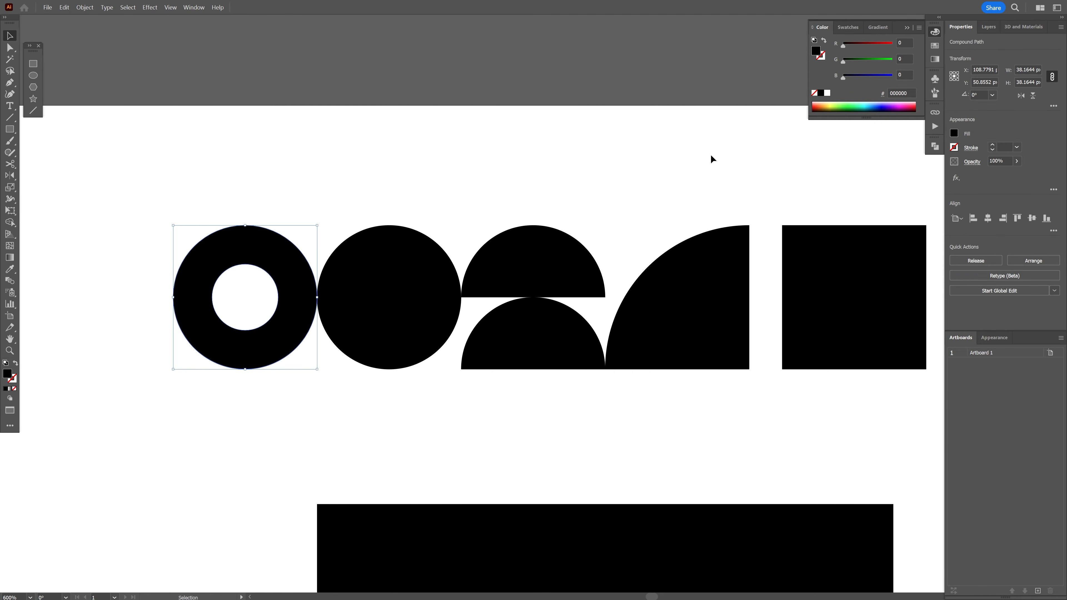
{"action": "left_click", "coordinate": [934, 45]}
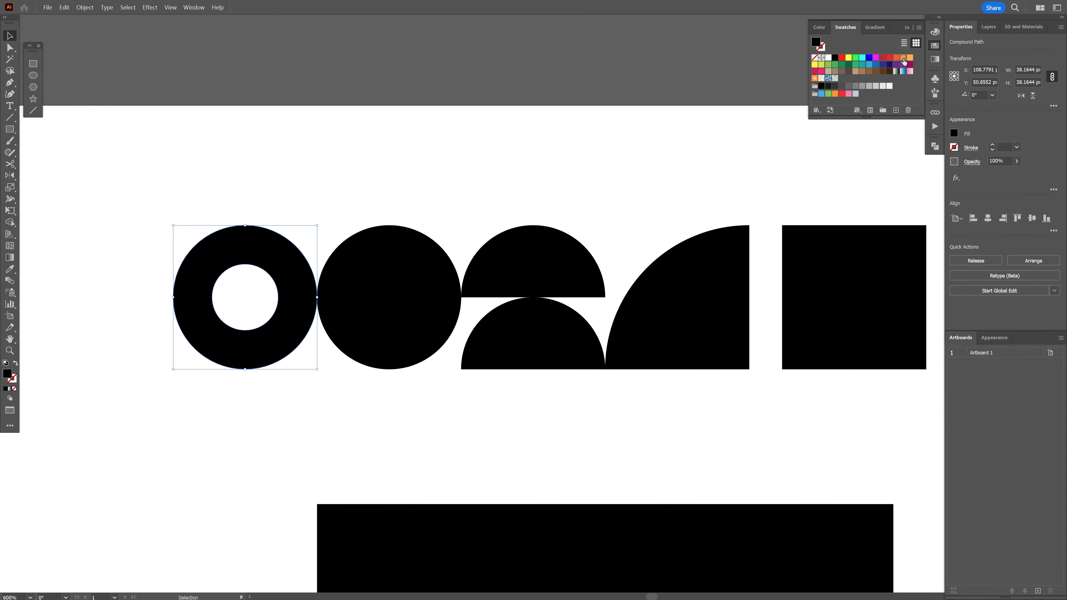
{"action": "left_click", "coordinate": [903, 60]}
{"action": "left_click", "coordinate": [371, 274]}
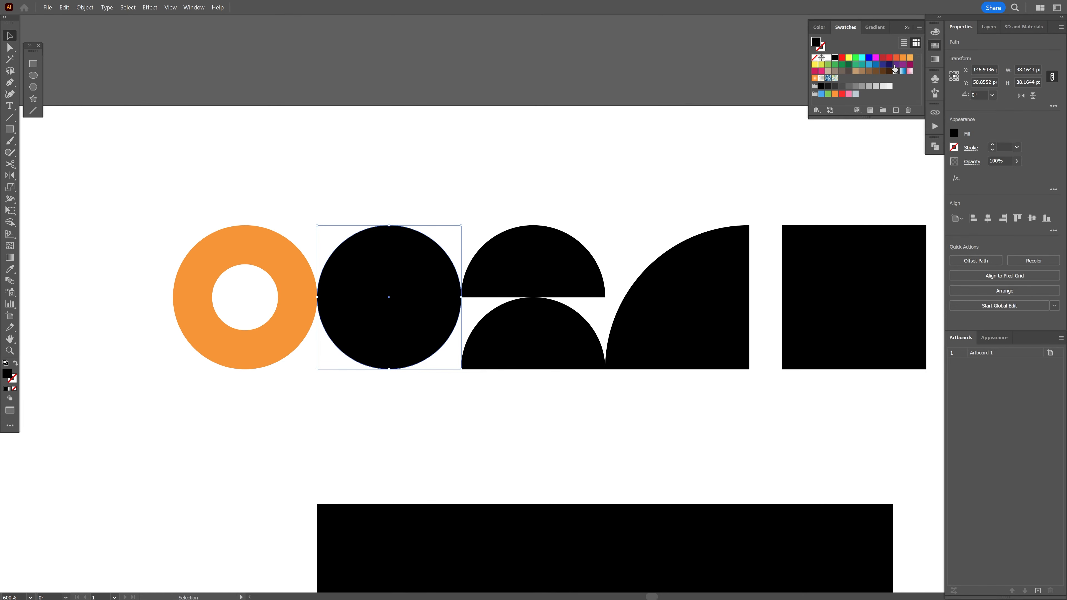
{"action": "left_click", "coordinate": [895, 67]}
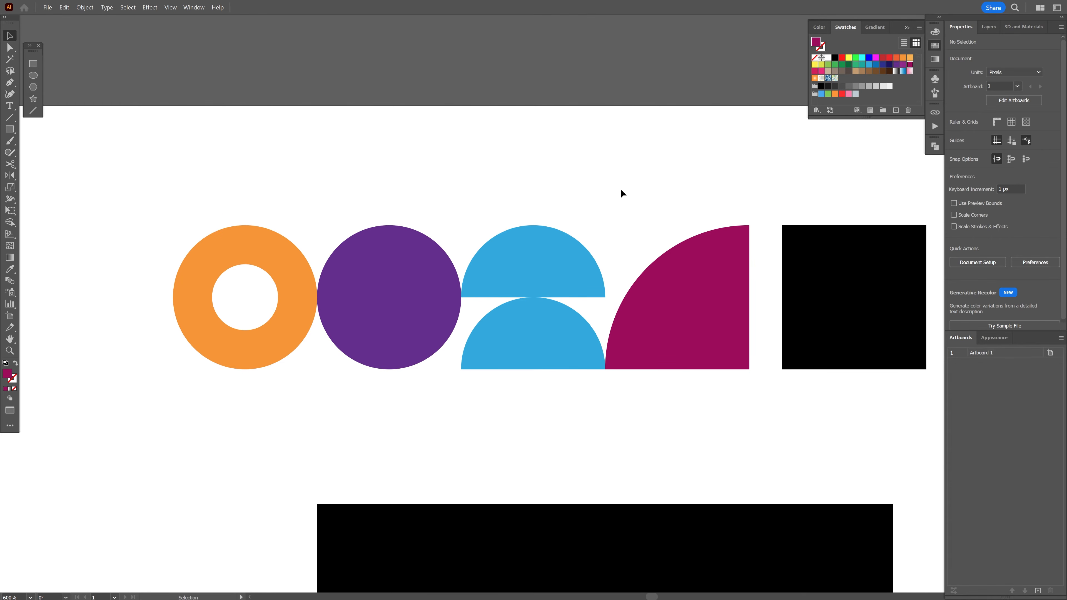
Duplicate the purple circle onto the orange ring so it fills the ring's hole from behind
{"action": "scroll", "coordinate": [276, 312], "scroll_direction": "up", "scroll_amount": 2}
{"action": "scroll", "coordinate": [277, 312], "scroll_direction": "left", "scroll_amount": 4}
{"action": "left_click", "coordinate": [629, 299]}
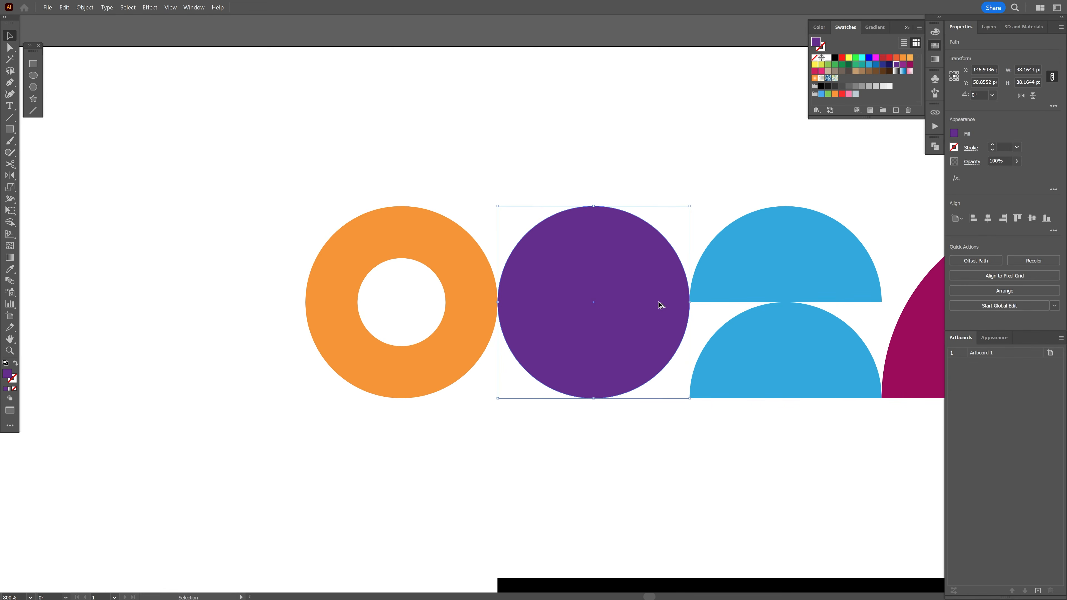
{"action": "left_click_drag", "start_coordinate": [670, 303], "coordinate": [476, 301]}
{"action": "left_click", "coordinate": [499, 446]}
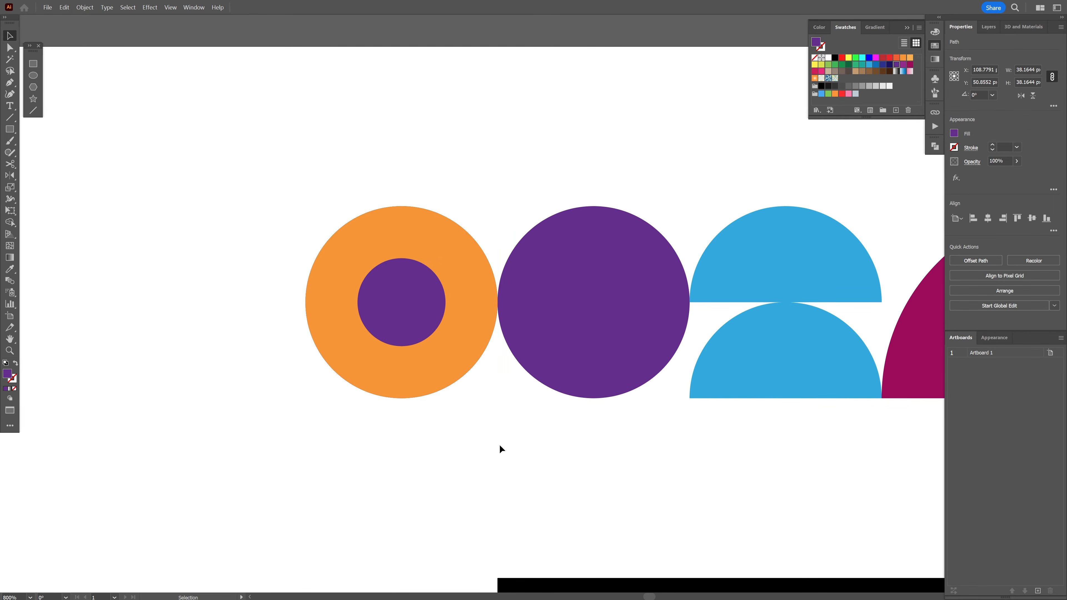
Duplicate the orange ring with its purple centre directly to its left
{"action": "scroll", "coordinate": [499, 446], "scroll_direction": "down", "scroll_amount": 2}
{"action": "scroll", "coordinate": [489, 446], "scroll_direction": "up", "scroll_amount": 1}
{"action": "left_click_drag", "start_coordinate": [487, 448], "coordinate": [415, 360]}
{"action": "left_click_drag", "start_coordinate": [448, 315], "coordinate": [304, 315]}
Bring the new copy's purple circle to the front, shrink it from the centre to about 28 px and swap its fill with its stroke
{"action": "right_click", "coordinate": [311, 361]}
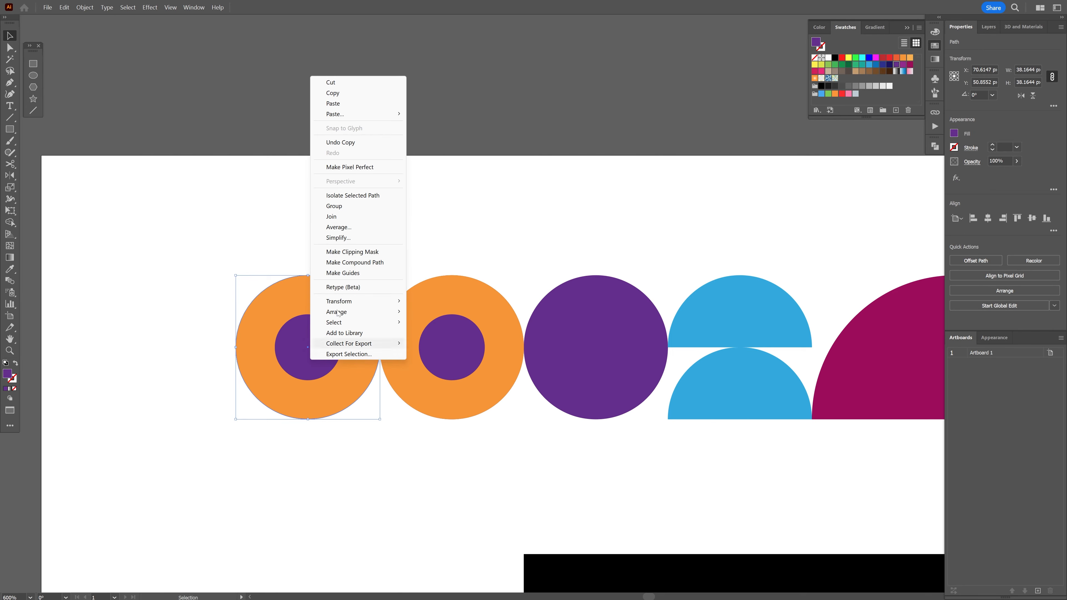
{"action": "mouse_move", "coordinate": [370, 311]}
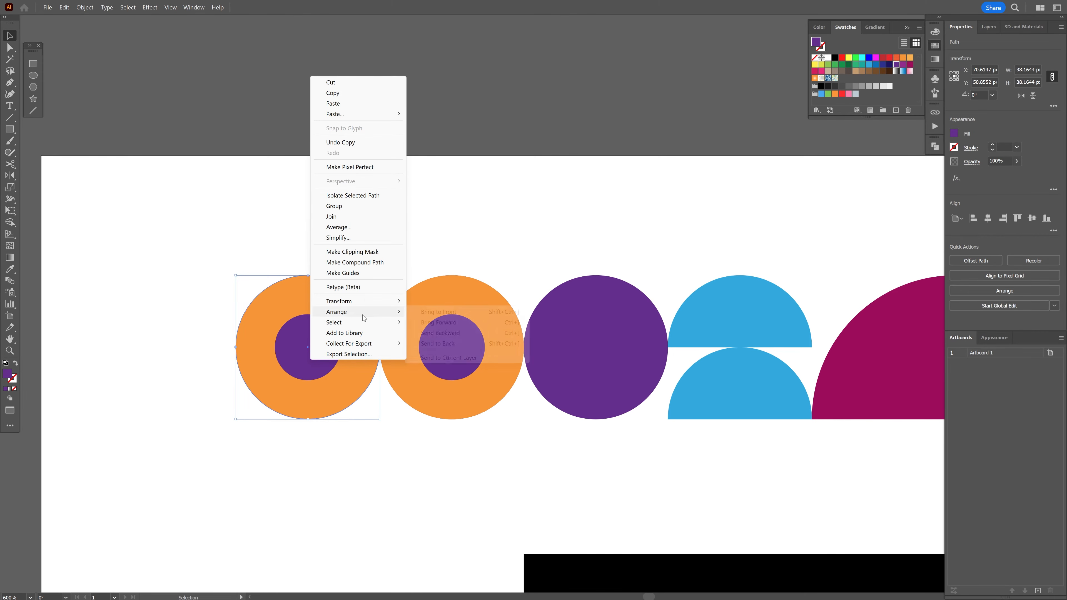
{"action": "left_click", "coordinate": [462, 312]}
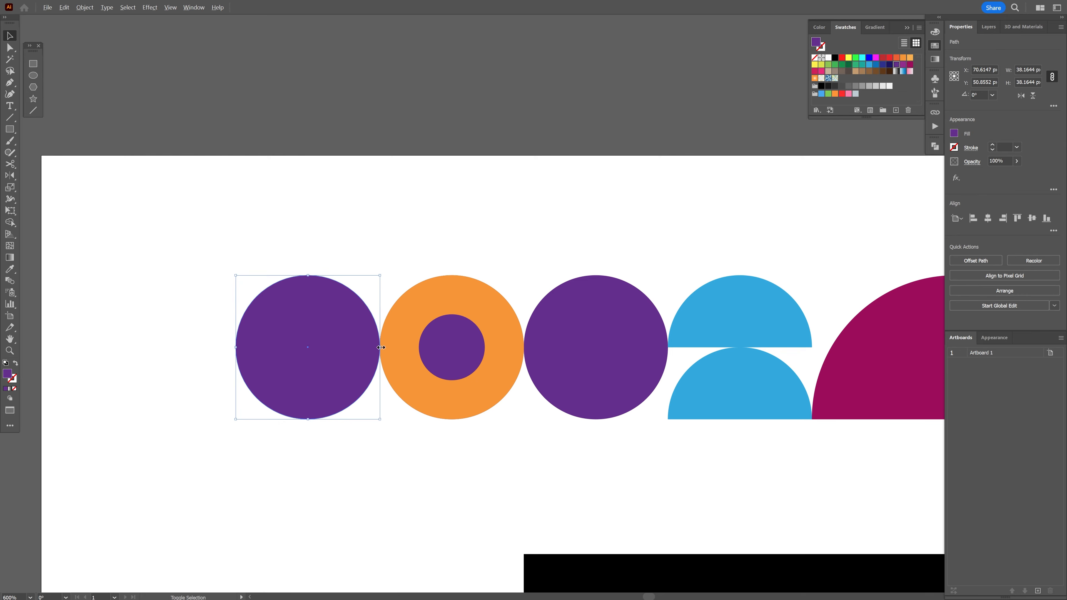
{"action": "left_click_drag", "start_coordinate": [381, 347], "coordinate": [361, 353]}
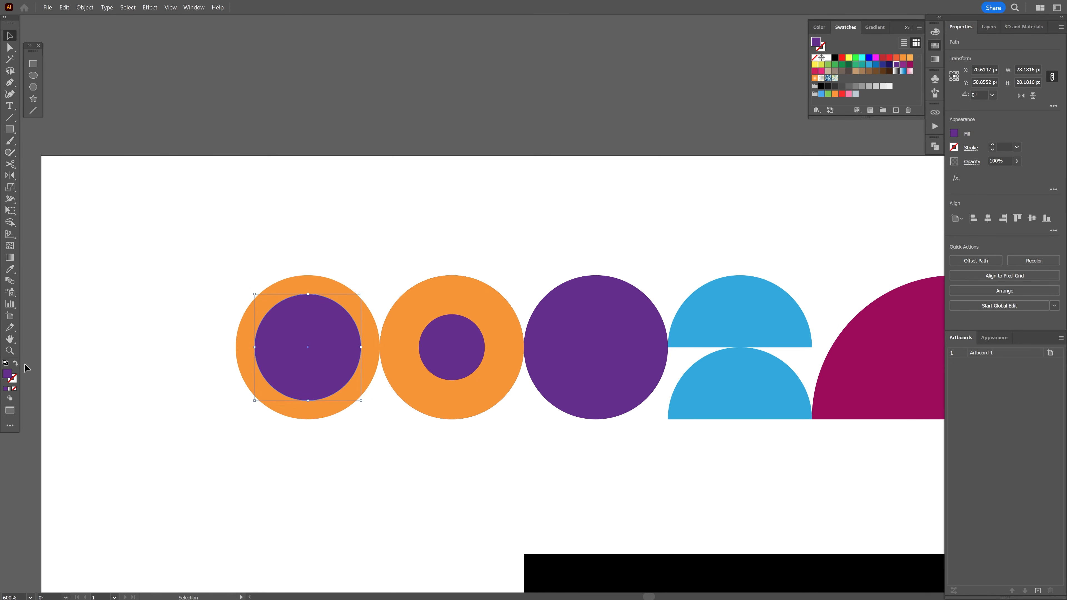
{"action": "left_click", "coordinate": [15, 363]}
{"action": "left_click", "coordinate": [364, 242]}
{"action": "scroll", "coordinate": [424, 248], "scroll_direction": "right", "scroll_amount": 5}
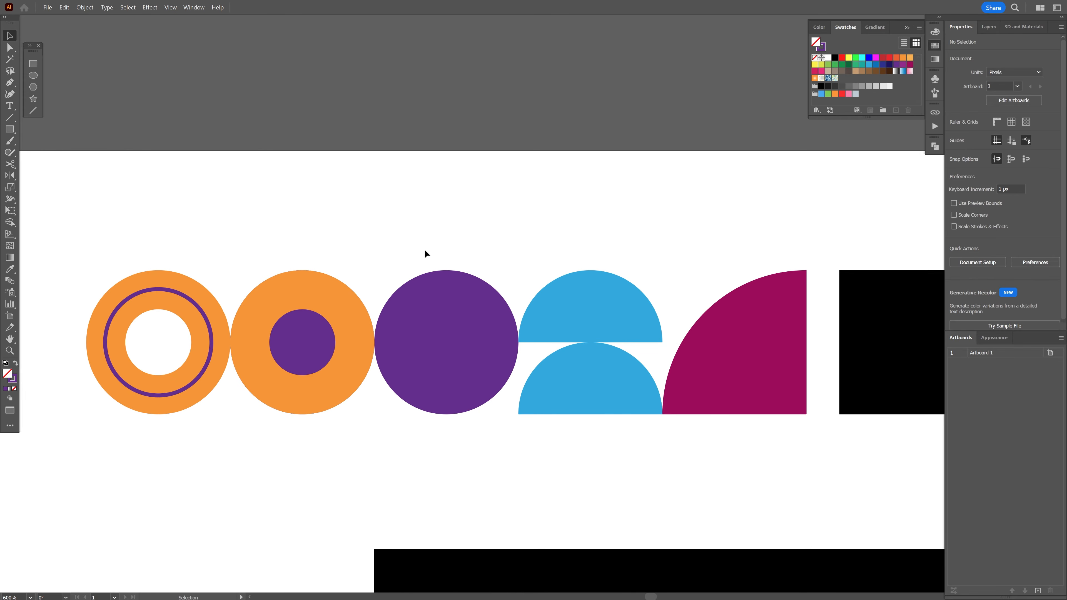
Move a copy of the thin purple circle outline into the empty area below the leftmost orange ring tile
{"action": "mouse_move", "coordinate": [722, 241]}
{"action": "left_mouse_down"}
{"action": "mouse_move", "coordinate": [502, 241]}
{"action": "mouse_move", "coordinate": [712, 234]}
{"action": "left_mouse_up"}
{"action": "scroll", "coordinate": [713, 234], "scroll_direction": "down", "scroll_amount": 2}
{"action": "left_click_drag", "start_coordinate": [380, 308], "coordinate": [379, 424]}
{"action": "scroll", "coordinate": [378, 424], "scroll_direction": "up", "scroll_amount": 3}
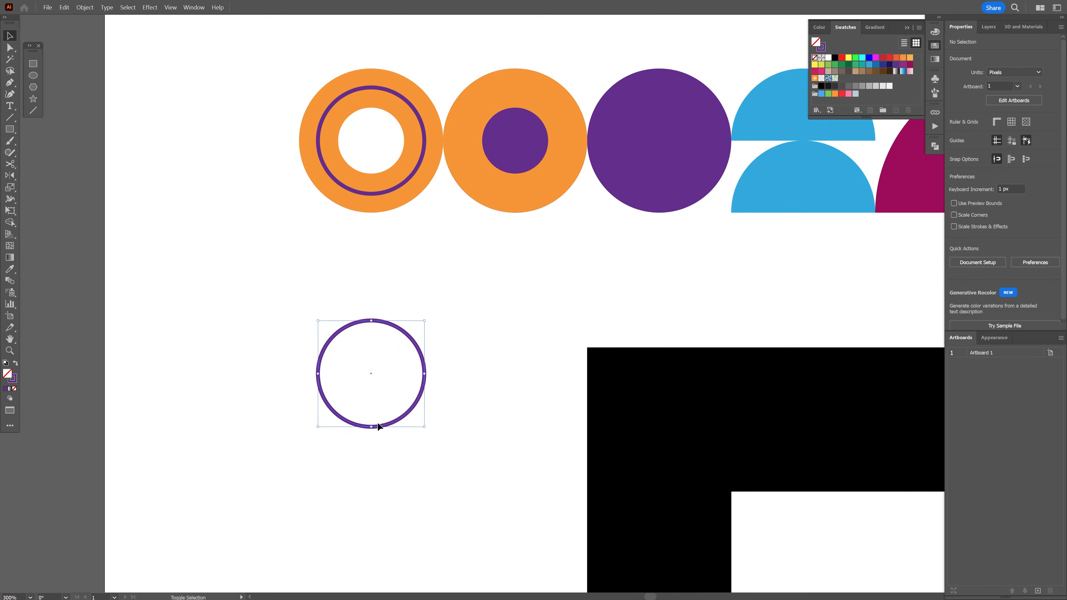
{"action": "left_click", "coordinate": [257, 210]}
Draw a vertical line about 39 px long across the copied circle's left edge and duplicate it about 2 px to the right
{"action": "left_click", "coordinate": [33, 110]}
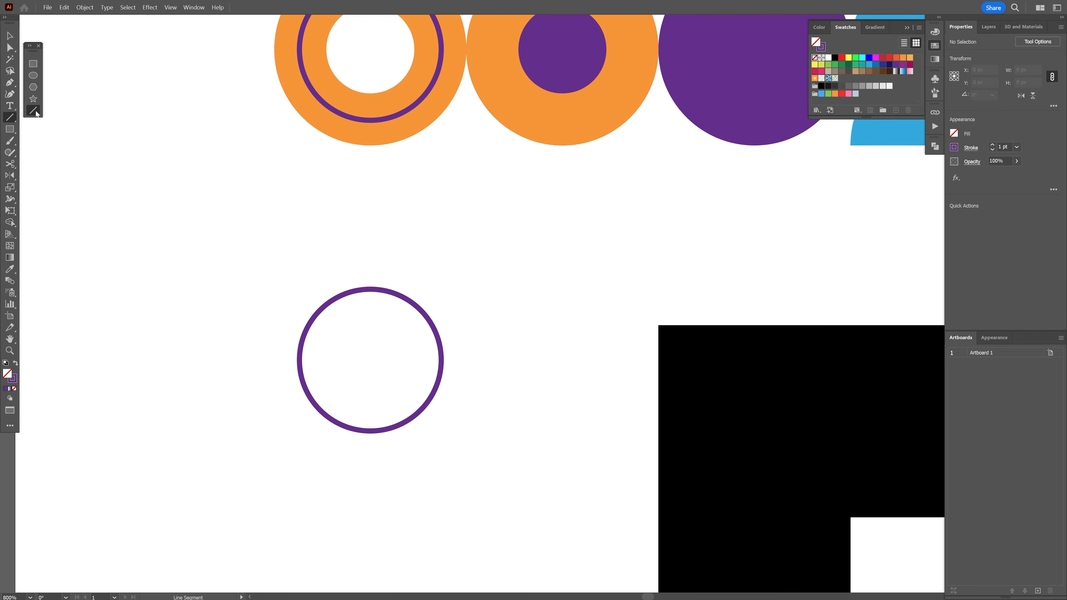
{"action": "left_click_drag", "start_coordinate": [300, 264], "coordinate": [298, 456]}
{"action": "key", "text": "v"}
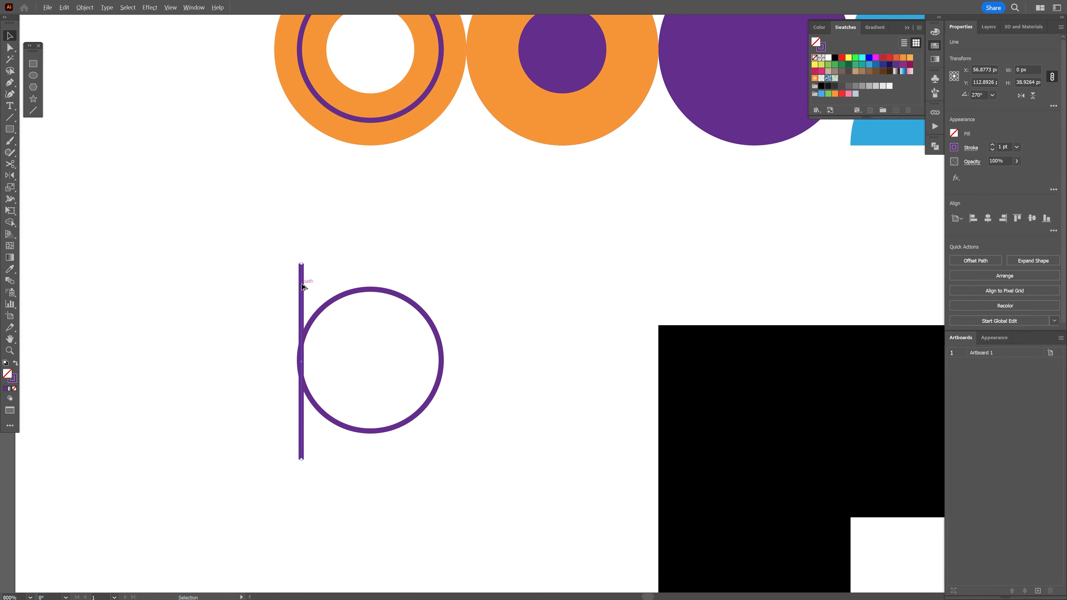
{"action": "left_click_drag", "start_coordinate": [301, 284], "coordinate": [312, 287]}
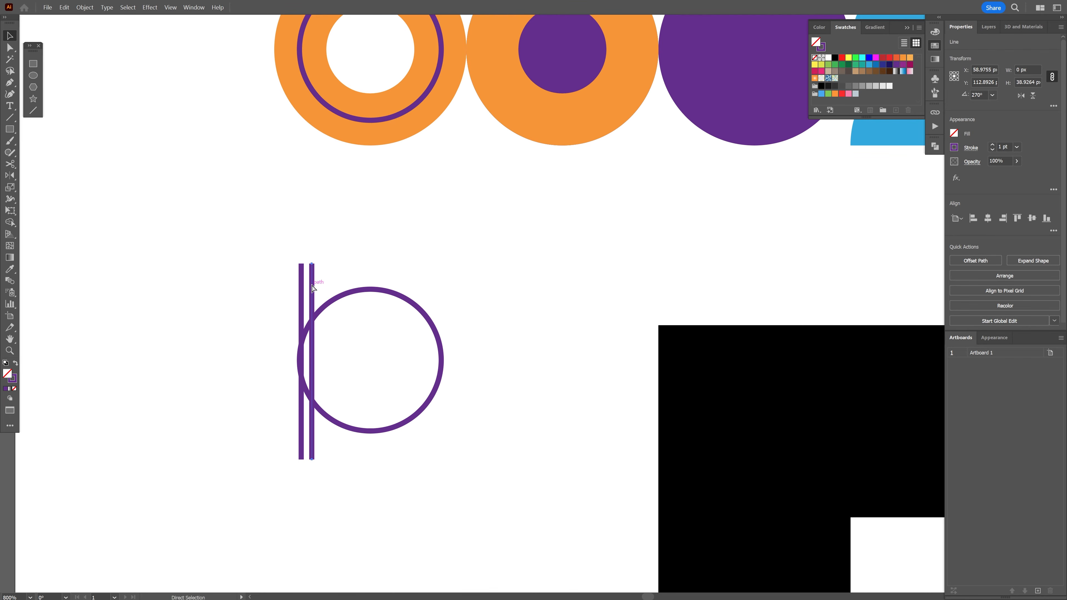
Repeat the line duplication until evenly spaced vertical stripes span the full width of the circle
{"action": "key", "text": "ctrl+d"}
{"action": "key", "text": "ctrl+d"}
{"action": "key", "text": "ctrl+d"}
{"action": "key", "text": "ctrl+d"}
{"action": "key", "text": "ctrl+d"}
{"action": "key", "text": "ctrl+d"}
{"action": "key", "text": "ctrl+d"}
{"action": "key", "text": "ctrl+d"}
{"action": "key", "text": "ctrl+d"}
{"action": "key", "text": "ctrl+d"}
{"action": "key", "text": "ctrl+d"}
{"action": "key", "text": "ctrl+d"}
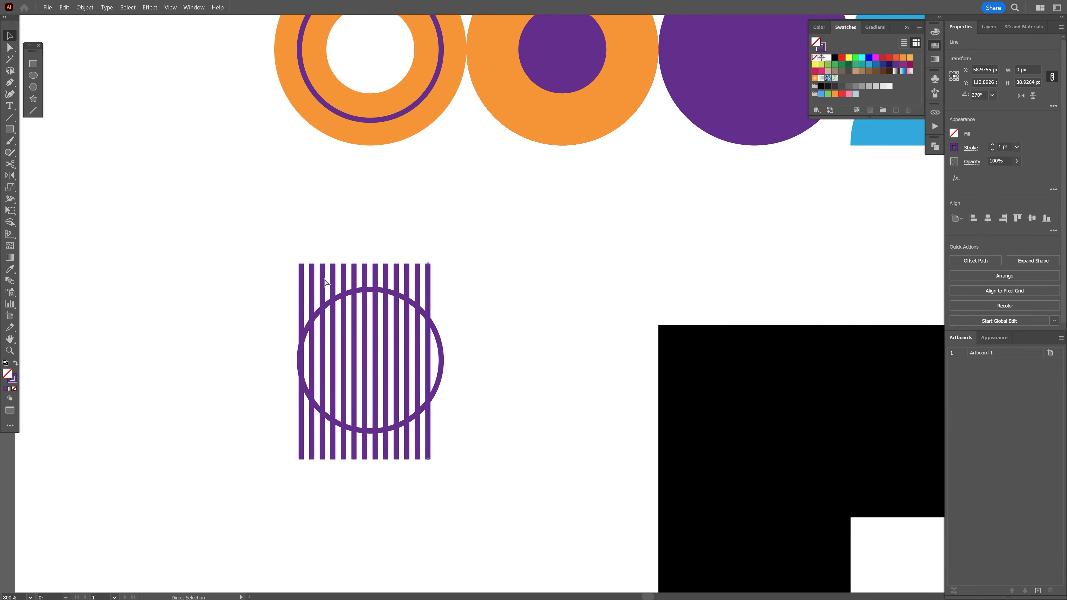
Trim away the parts of the stripes that extend outside the circle with the Shape Builder tool
{"action": "key", "text": "ctrl+a"}
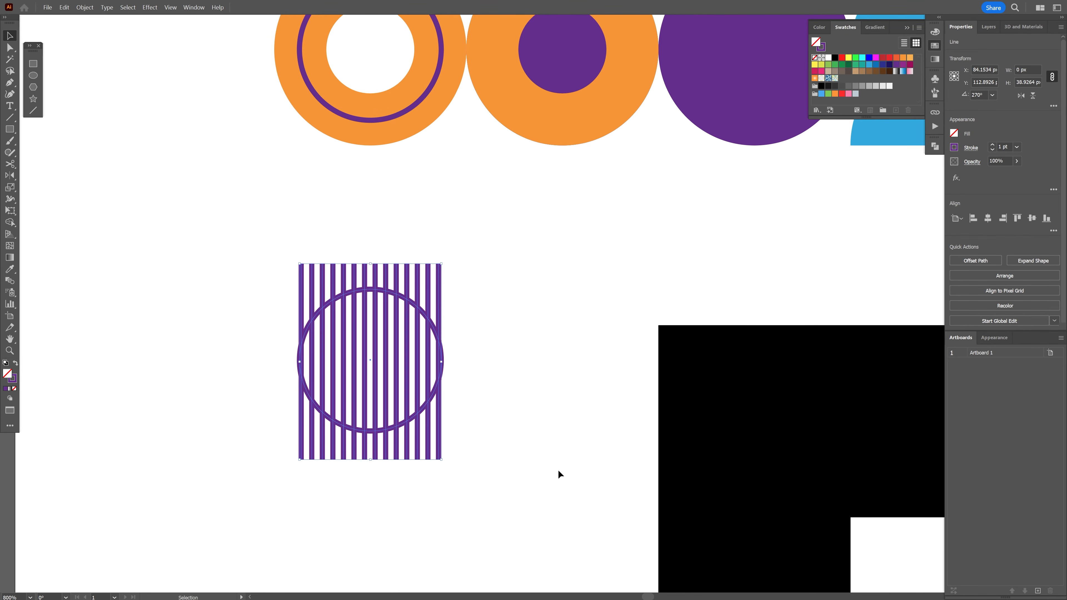
{"action": "key", "text": "shift+m"}
{"action": "left_click_drag", "start_coordinate": [211, 243], "coordinate": [515, 285]}
{"action": "left_click_drag", "start_coordinate": [532, 484], "coordinate": [275, 483]}
{"action": "key", "text": "v"}
Delete the circle outline around the trimmed stripes and group the stripes
{"action": "left_click", "coordinate": [235, 285]}
{"action": "left_click_drag", "start_coordinate": [441, 372], "coordinate": [505, 303]}
{"action": "key", "text": "Delete"}
{"action": "left_click_drag", "start_coordinate": [194, 298], "coordinate": [483, 389]}
{"action": "key", "text": "ctrl+g"}
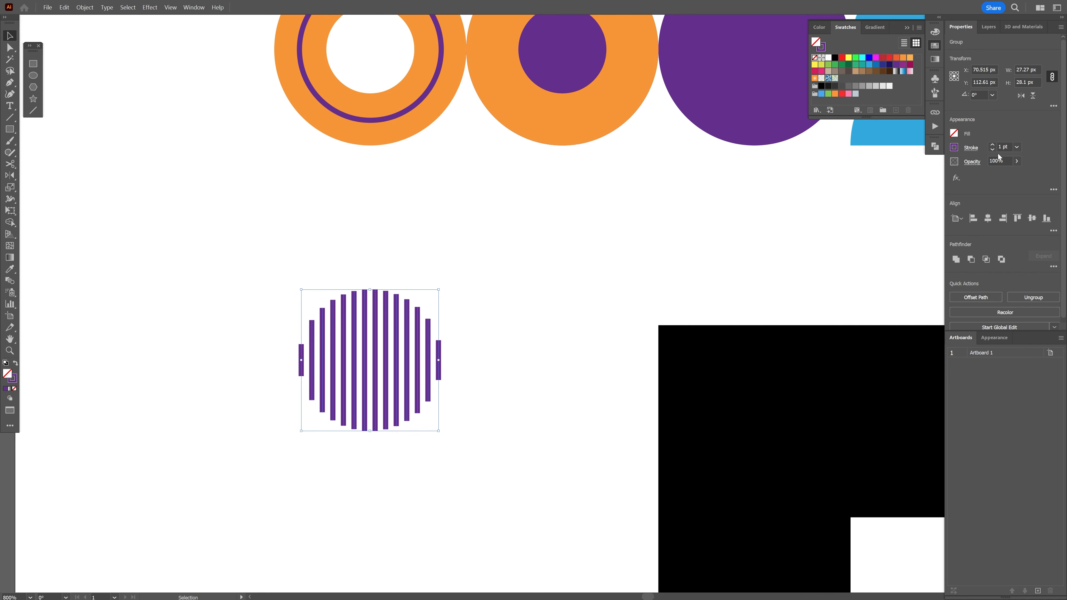
Set the stripe group's stroke weight to 0.5 pt
{"action": "left_click", "coordinate": [1003, 146]}
{"action": "scroll", "coordinate": [1003, 146], "scroll_direction": "down", "scroll_amount": 2}
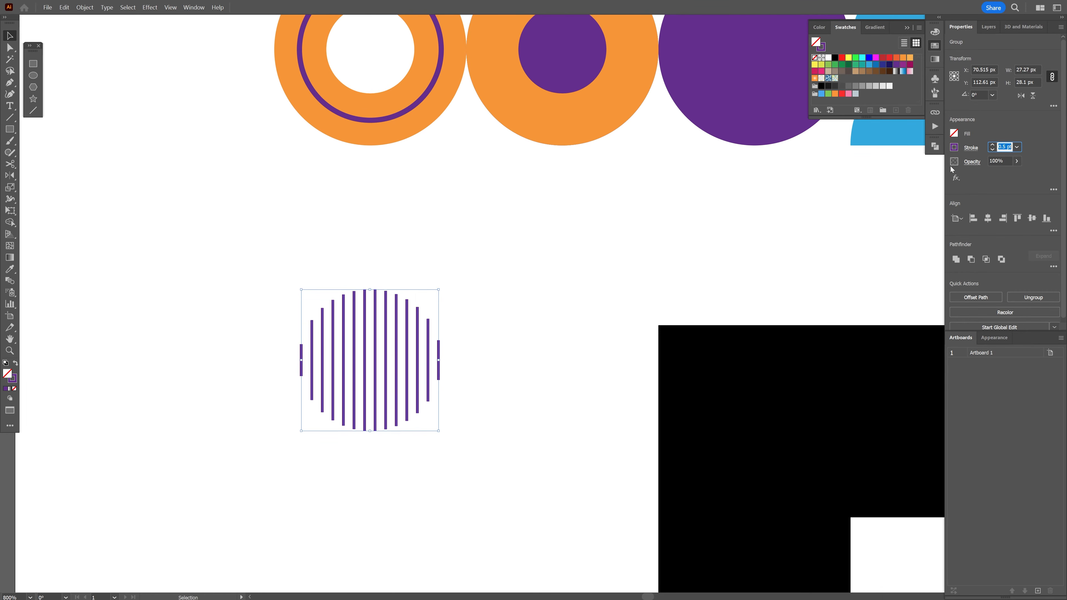
{"action": "left_click", "coordinate": [544, 269]}
{"action": "left_click_drag", "start_coordinate": [539, 275], "coordinate": [396, 335]}
{"action": "scroll", "coordinate": [397, 334], "scroll_direction": "down", "scroll_amount": 1}
{"action": "left_click", "coordinate": [314, 392]}
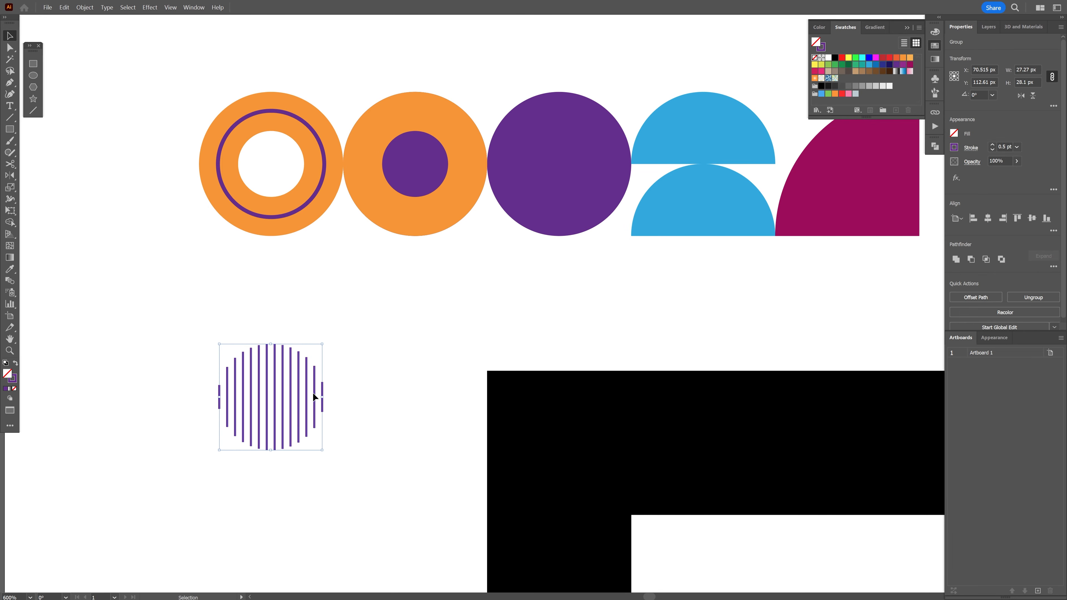
Place the stripe group centred on the solid purple circle and make its stroke white
{"action": "left_click_drag", "start_coordinate": [314, 397], "coordinate": [603, 164]}
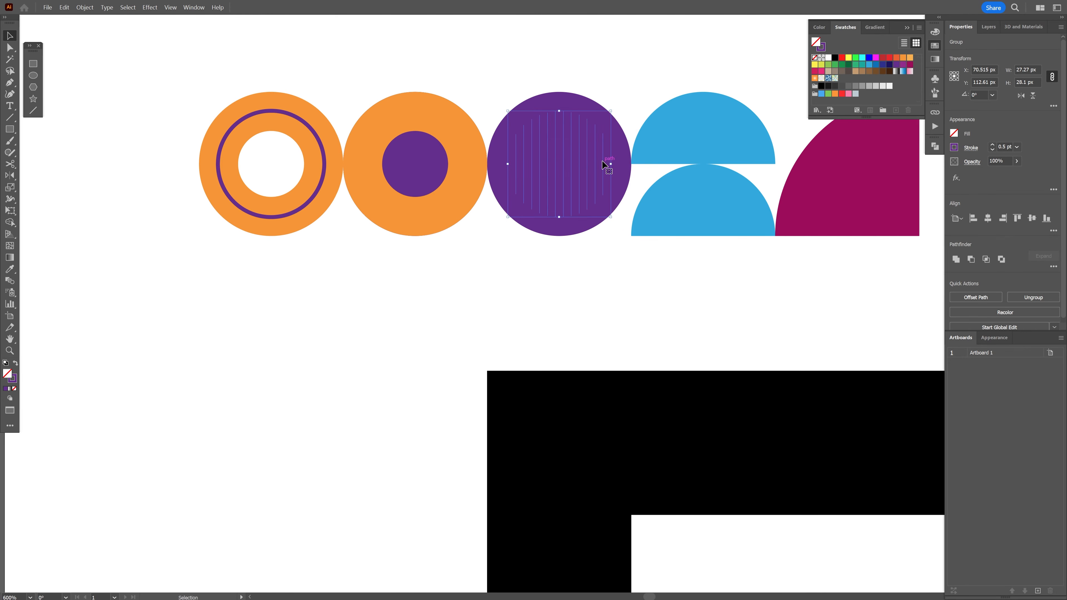
{"action": "left_click", "coordinate": [822, 49]}
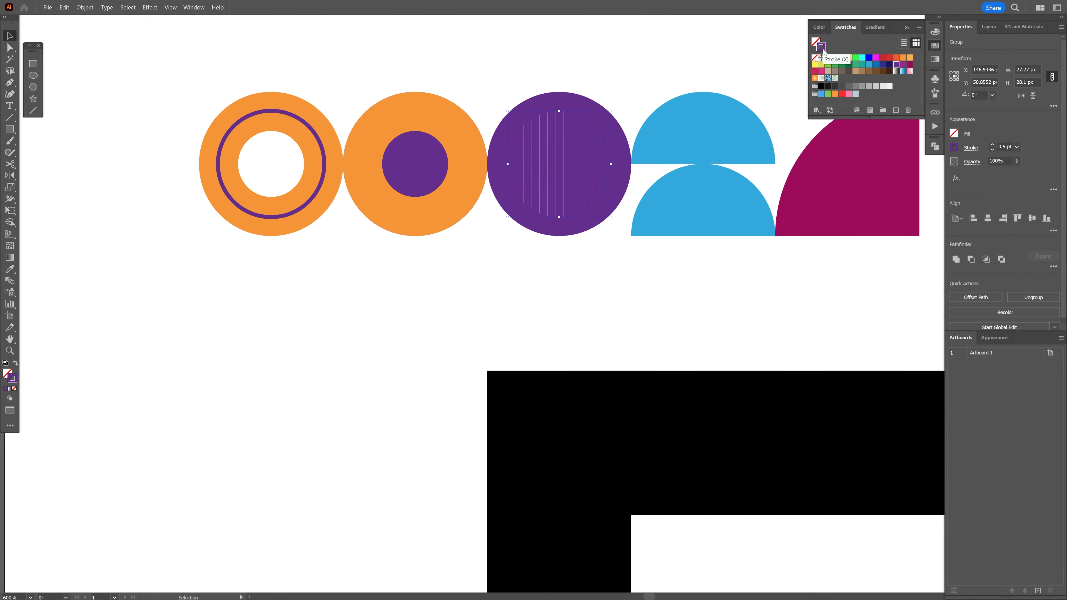
{"action": "left_click", "coordinate": [828, 57]}
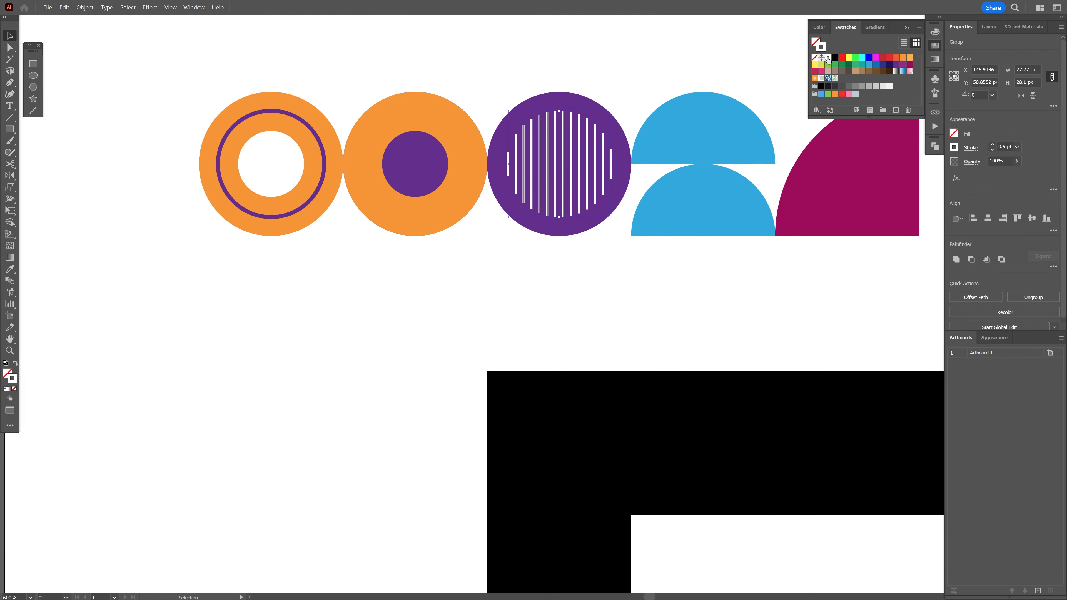
Rotate the white stripes 45° clockwise on the purple circle
{"action": "left_click_drag", "start_coordinate": [612, 108], "coordinate": [670, 134]}
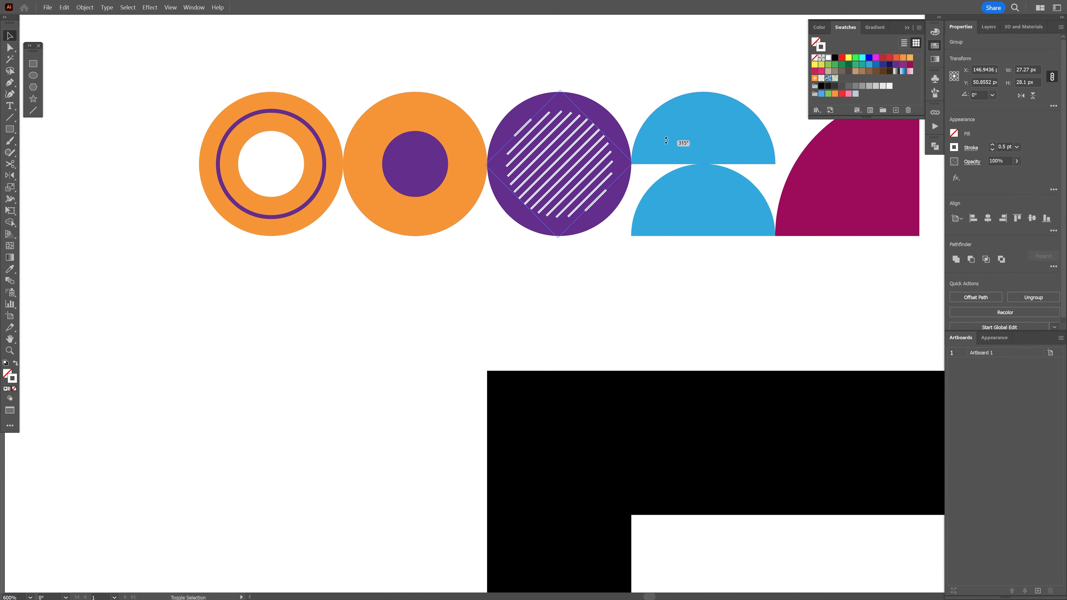
{"action": "left_click", "coordinate": [658, 81]}
{"action": "scroll", "coordinate": [576, 143], "scroll_direction": "down", "scroll_amount": 4}
{"action": "left_click_drag", "start_coordinate": [658, 81], "coordinate": [524, 171]}
{"action": "scroll", "coordinate": [524, 170], "scroll_direction": "up", "scroll_amount": 3}
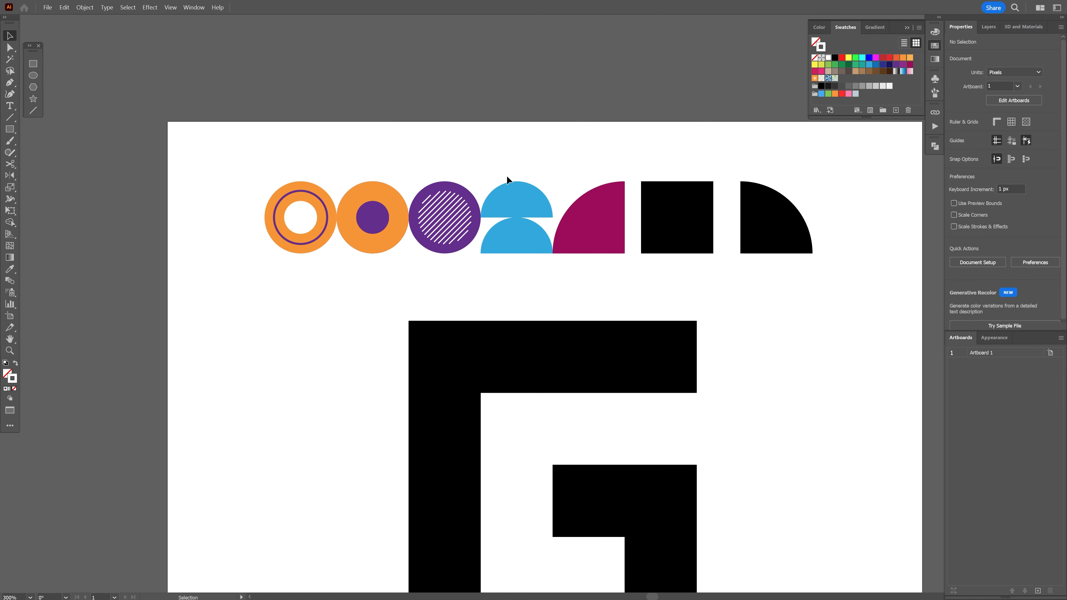
{"action": "scroll", "coordinate": [476, 186], "scroll_direction": "up", "scroll_amount": 2}
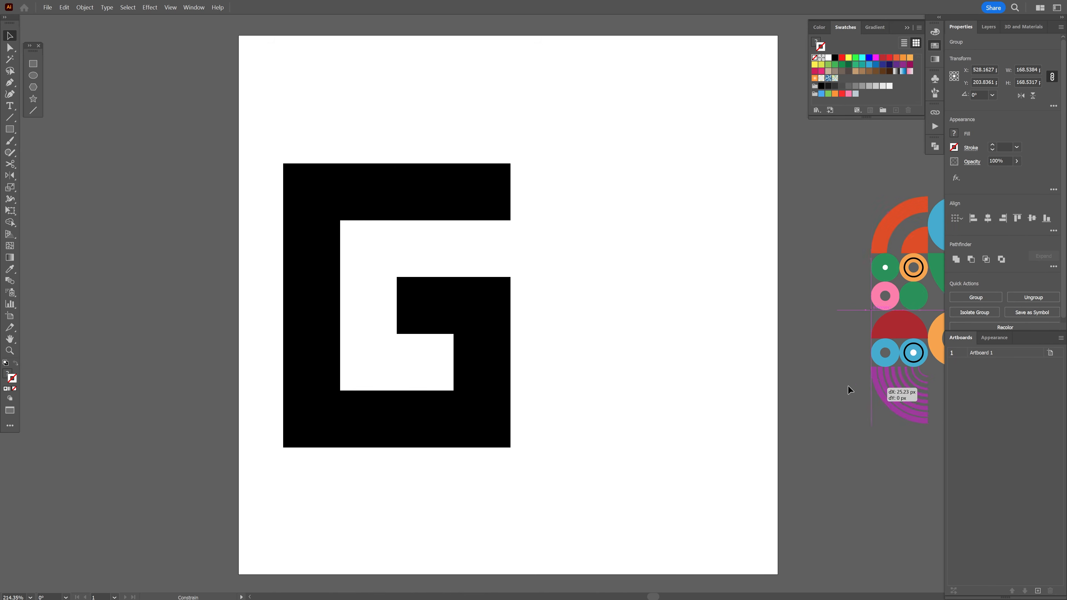
Move the finished set of colourful tiles onto the artboard beside the black G
{"action": "left_click_drag", "start_coordinate": [847, 388], "coordinate": [547, 377]}
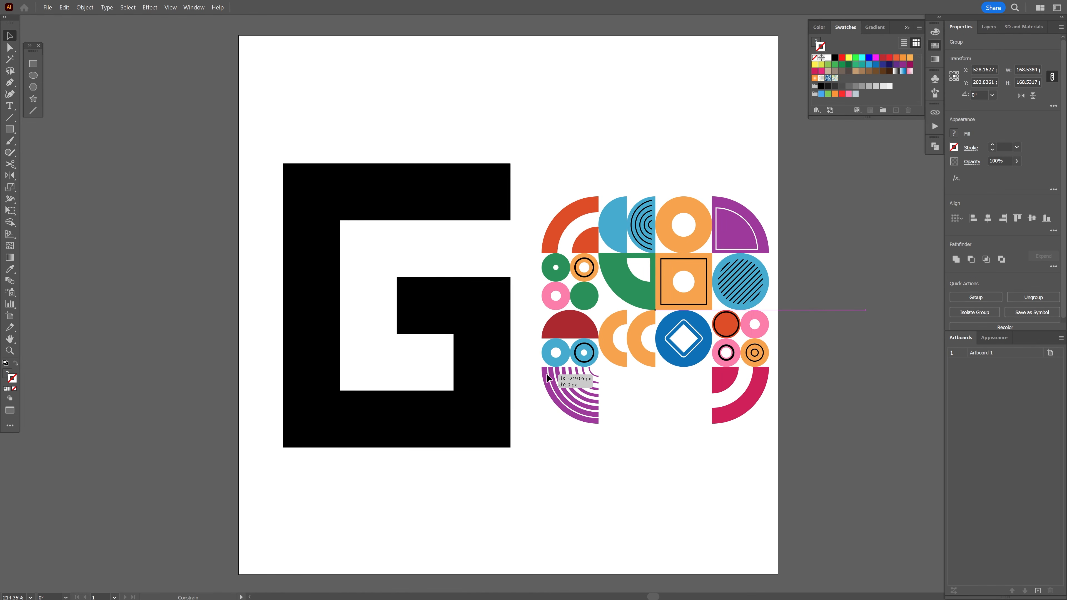
{"action": "left_click", "coordinate": [629, 441]}
Pull the double half-ring tile and the four-circle tile out of the set in turn, undoing each move
{"action": "left_click_drag", "start_coordinate": [632, 358], "coordinate": [668, 454]}
{"action": "key", "text": "ctrl+z"}
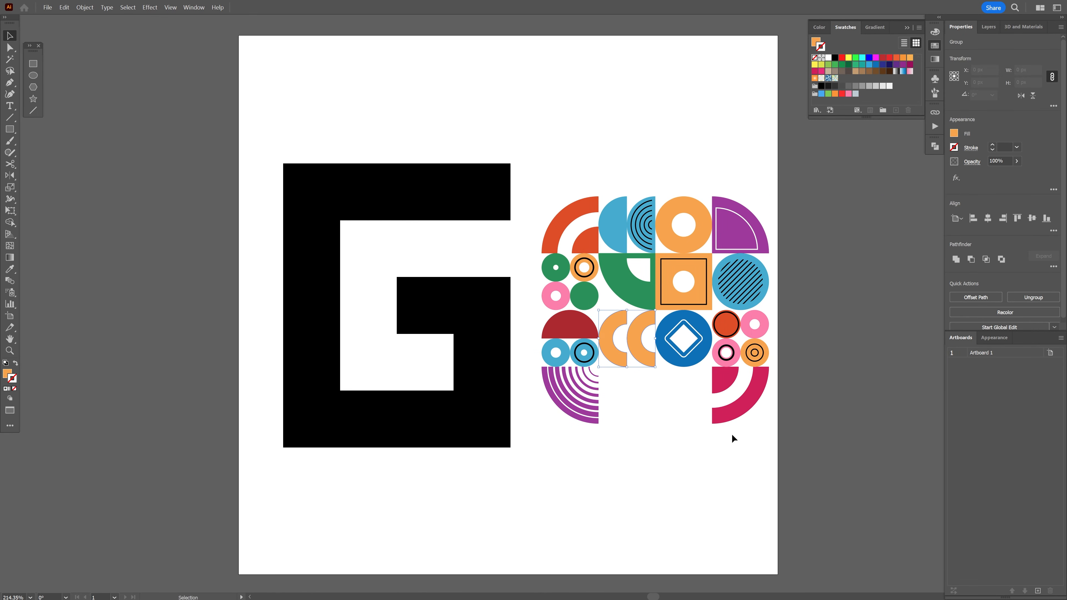
{"action": "scroll", "coordinate": [731, 433], "scroll_direction": "up", "scroll_amount": 2}
{"action": "left_click_drag", "start_coordinate": [660, 415], "coordinate": [638, 452]}
{"action": "left_click_drag", "start_coordinate": [714, 381], "coordinate": [588, 496]}
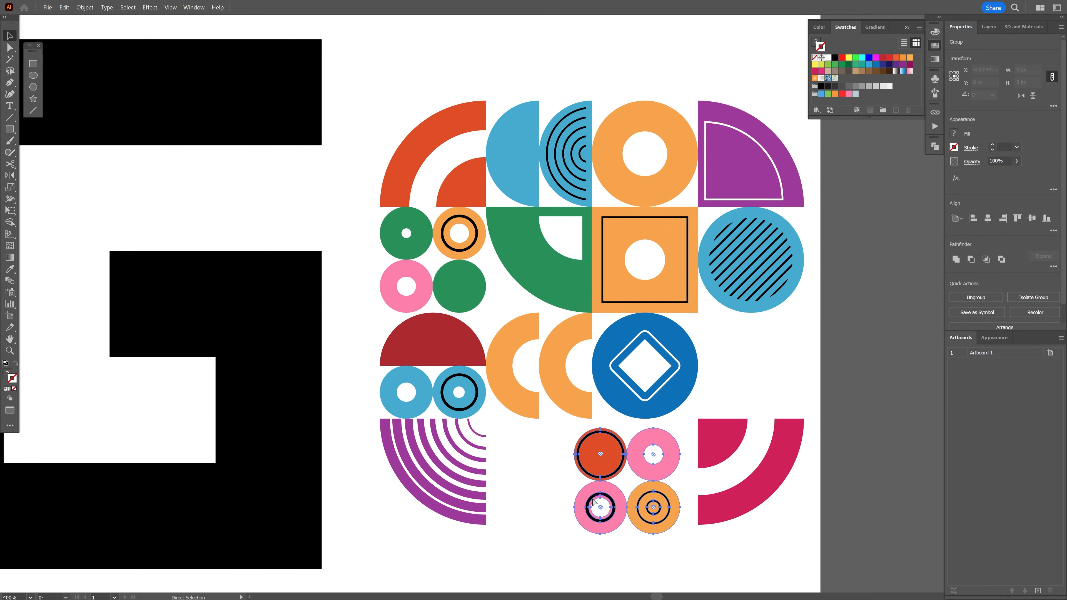
{"action": "key", "text": "ctrl+z"}
{"action": "left_click", "coordinate": [588, 481]}
{"action": "key", "text": "ctrl+minus"}
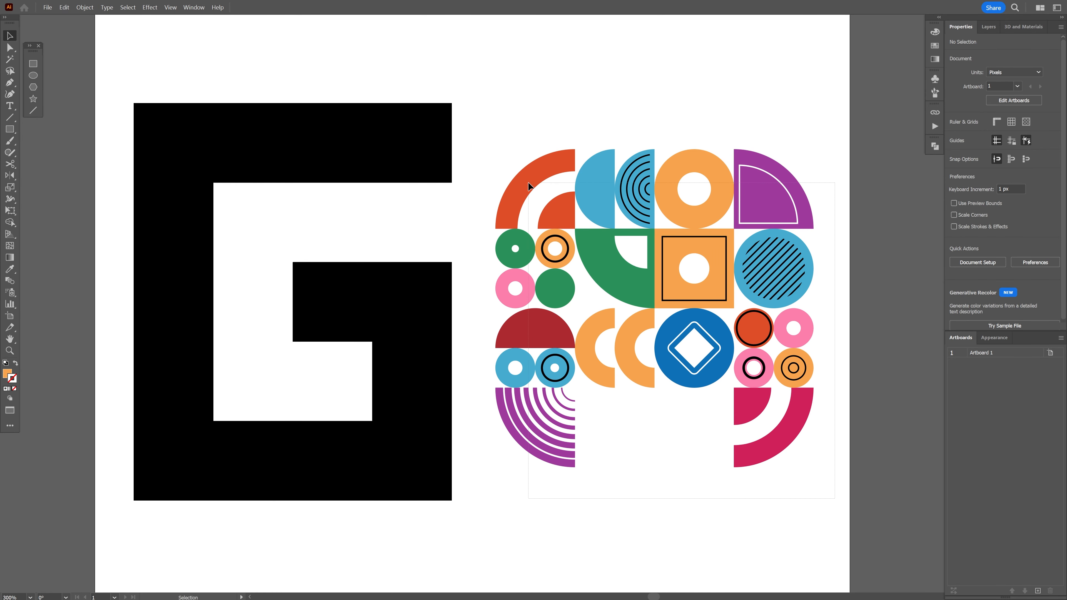
Group all the colourful tiles together and bring the group to the front
{"action": "left_click", "coordinate": [521, 172]}
{"action": "right_click", "coordinate": [560, 213]}
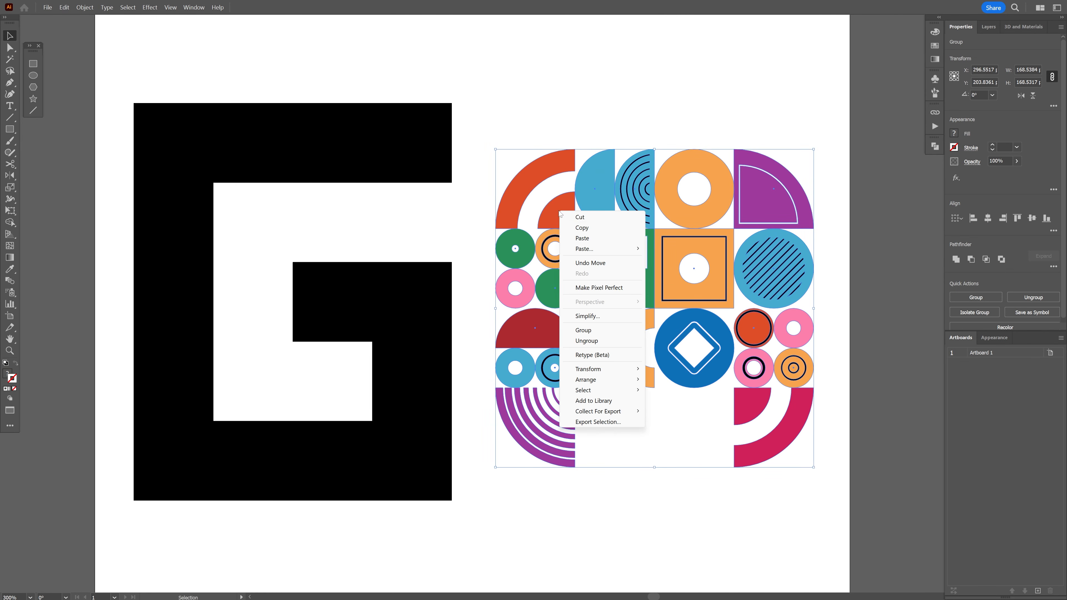
{"action": "left_click", "coordinate": [583, 330]}
{"action": "right_click", "coordinate": [594, 222]}
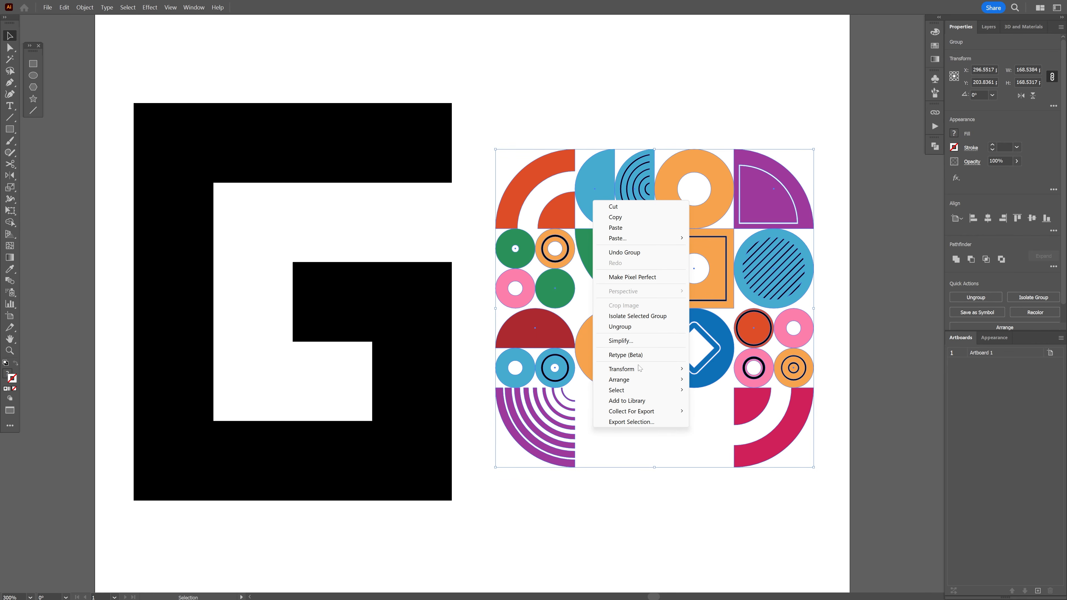
{"action": "mouse_move", "coordinate": [643, 380]}
{"action": "left_click", "coordinate": [709, 380]}
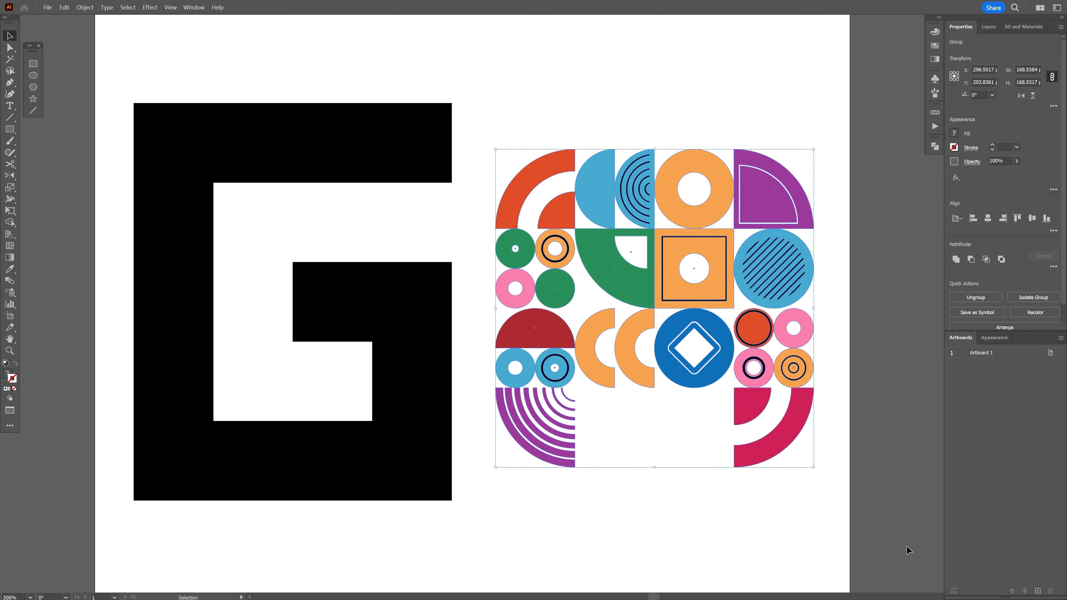
Replace the G's black squares with tiles by running the replaceItems script with All in group (random), 100% and Fit to element size
{"action": "left_click_drag", "start_coordinate": [145, 109], "coordinate": [93, 87]}
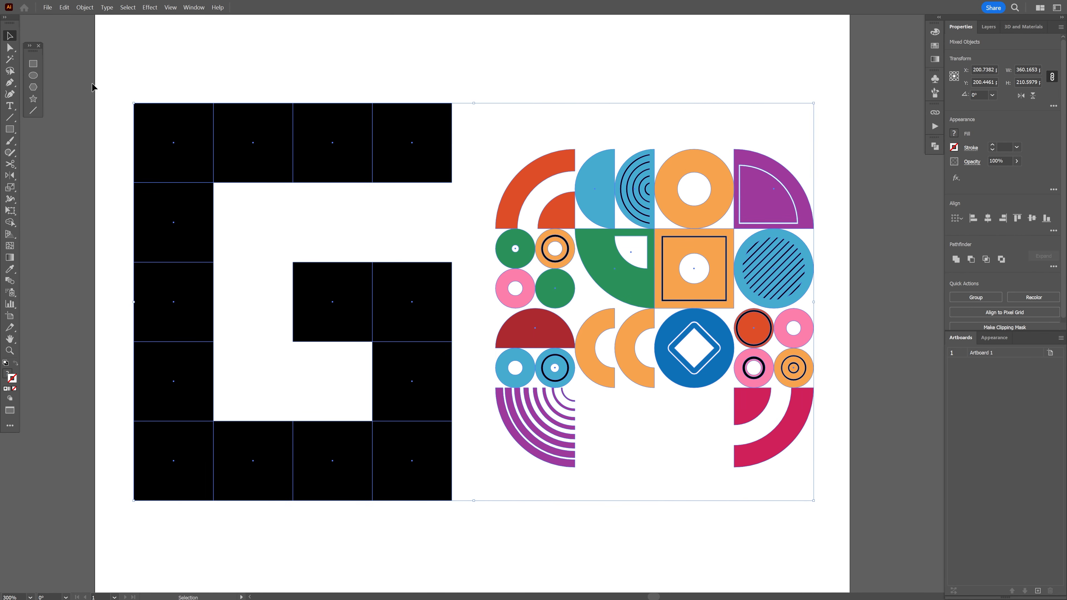
{"action": "left_click", "coordinate": [47, 7]}
{"action": "mouse_move", "coordinate": [111, 253]}
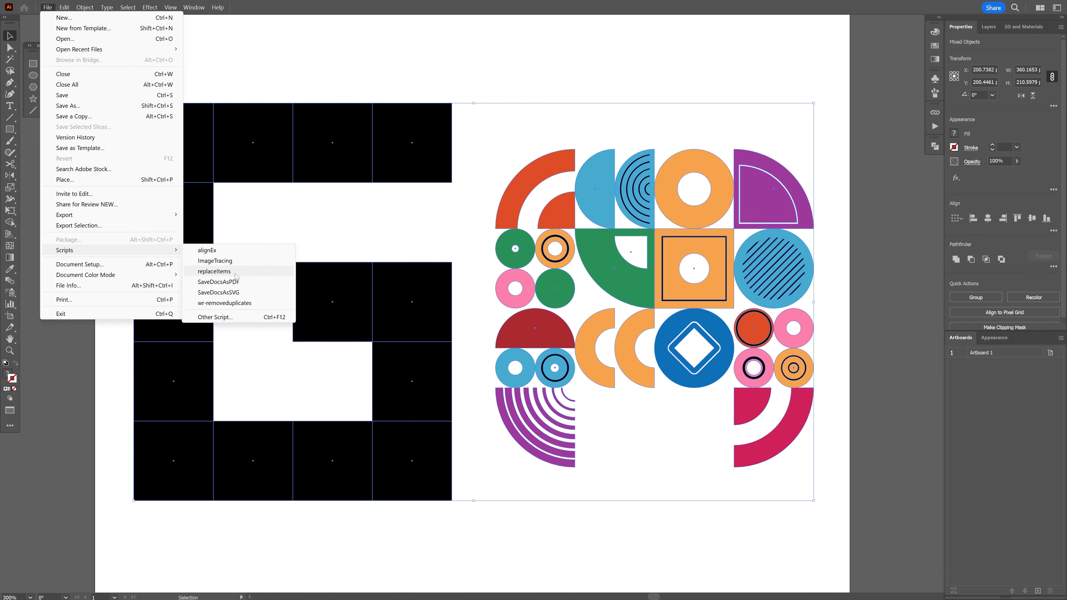
{"action": "left_click", "coordinate": [214, 271]}
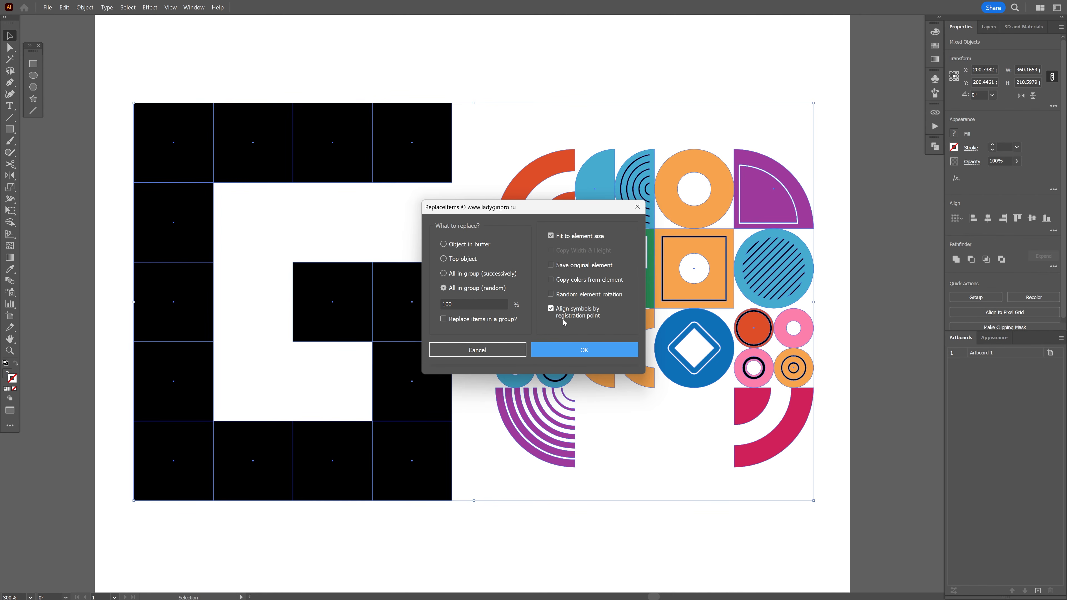
{"action": "left_click", "coordinate": [563, 346]}
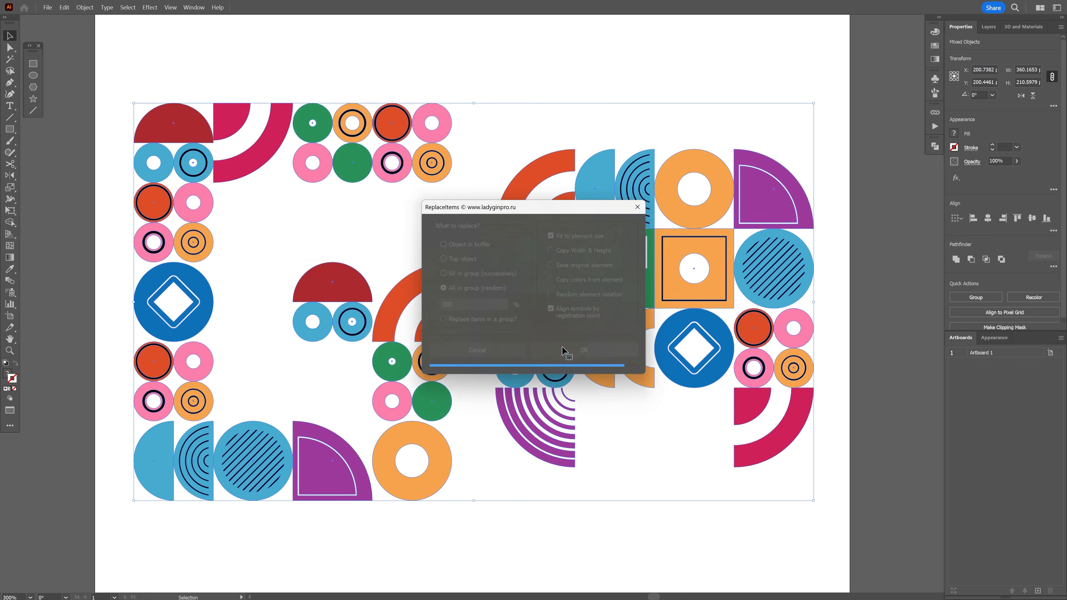
{"action": "scroll", "coordinate": [567, 353], "scroll_direction": "down", "scroll_amount": 2}
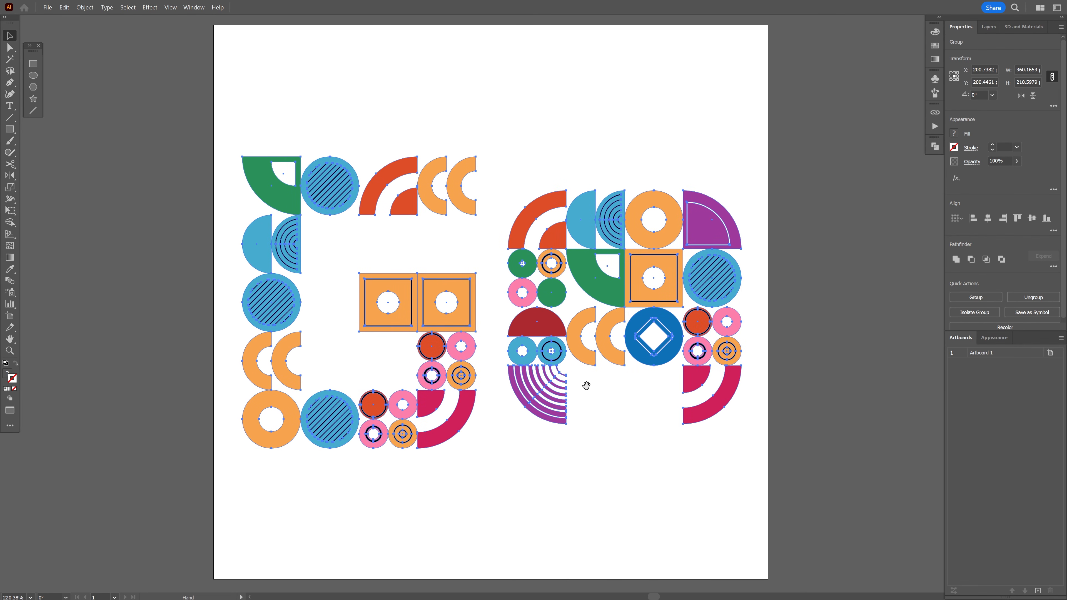
{"action": "left_click", "coordinate": [586, 385]}
Ungroup the spare tile set beside the G so its tiles can be moved individually
{"action": "key", "text": "z"}
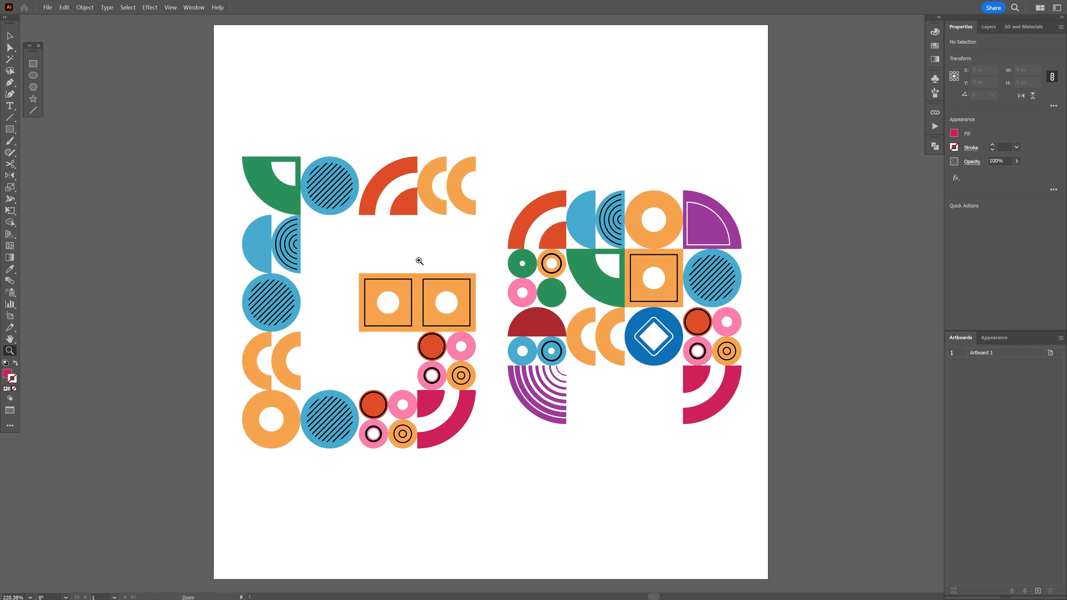
{"action": "left_click_drag", "start_coordinate": [414, 254], "coordinate": [426, 228]}
{"action": "key", "text": "v"}
{"action": "left_click", "coordinate": [599, 422]}
{"action": "key", "text": "ctrl+shift+g"}
{"action": "left_click", "coordinate": [649, 447]}
Swap the orange ring in the G's lower-left corner for the purple striped quarter circle from the spare tiles
{"action": "left_click_drag", "start_coordinate": [615, 430], "coordinate": [555, 472]}
{"action": "key", "text": "ctrl+z"}
{"action": "left_click_drag", "start_coordinate": [295, 440], "coordinate": [627, 514]}
{"action": "left_click_drag", "start_coordinate": [639, 439], "coordinate": [270, 469]}
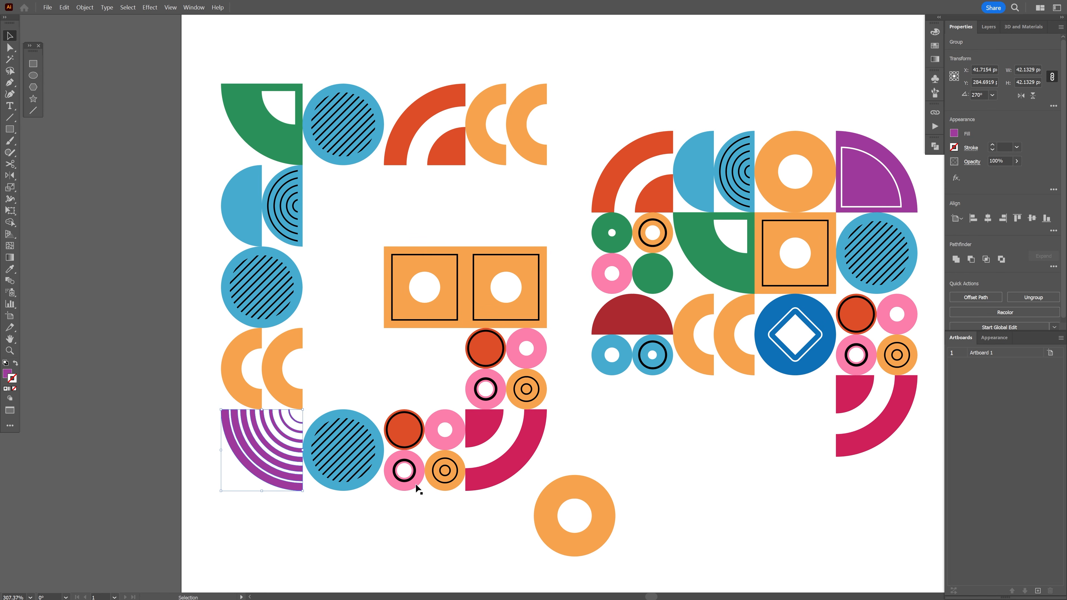
Delete the leftover tiles around the finished letter G
{"action": "left_click", "coordinate": [579, 440]}
{"action": "left_click", "coordinate": [454, 322]}
{"action": "key", "text": "Delete"}
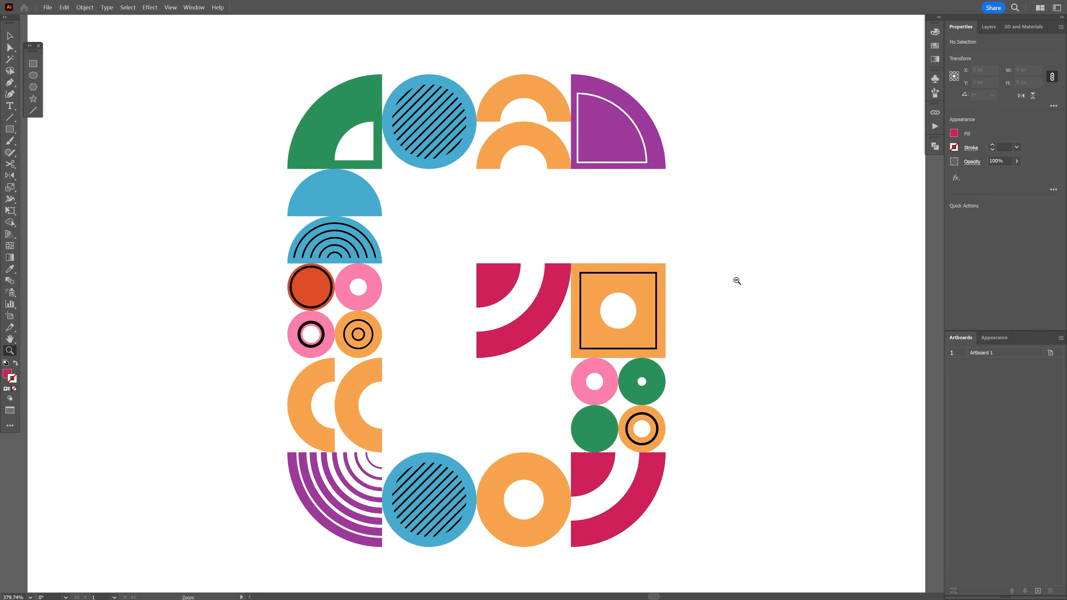
{"action": "mouse_move", "coordinate": [721, 290]}
{"action": "left_mouse_down"}
{"action": "mouse_move", "coordinate": [725, 280]}
{"action": "mouse_move", "coordinate": [707, 293]}
{"action": "left_mouse_up"}
{"action": "key", "text": "v"}
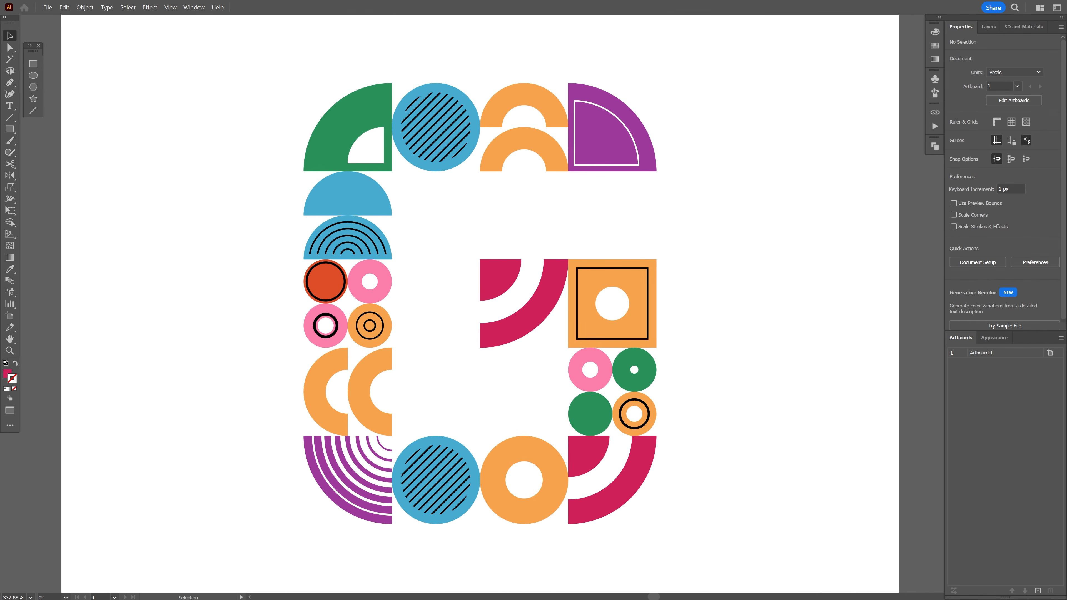